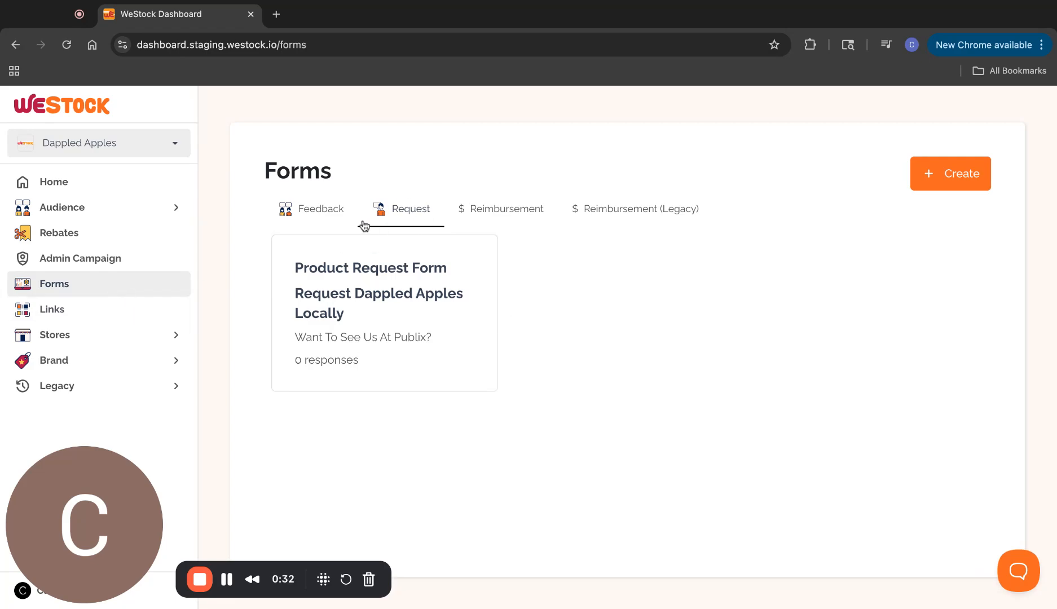
Browse the existing Feedback and Request forms on the Forms page
click(337, 221)
click(388, 213)
Start a new form and, after comparing types, choose the Request form type
click(945, 176)
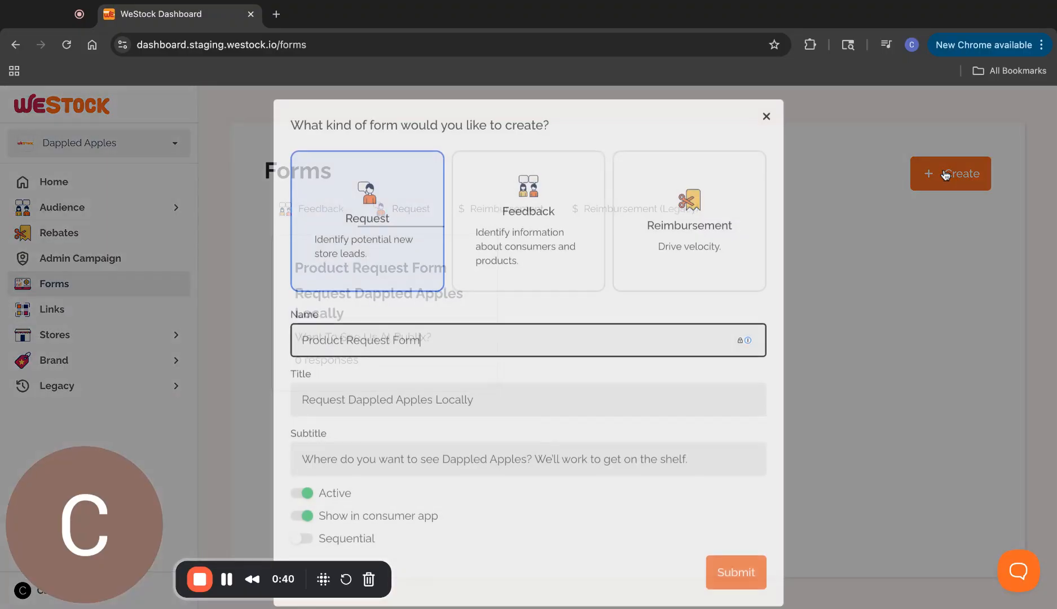
click(494, 188)
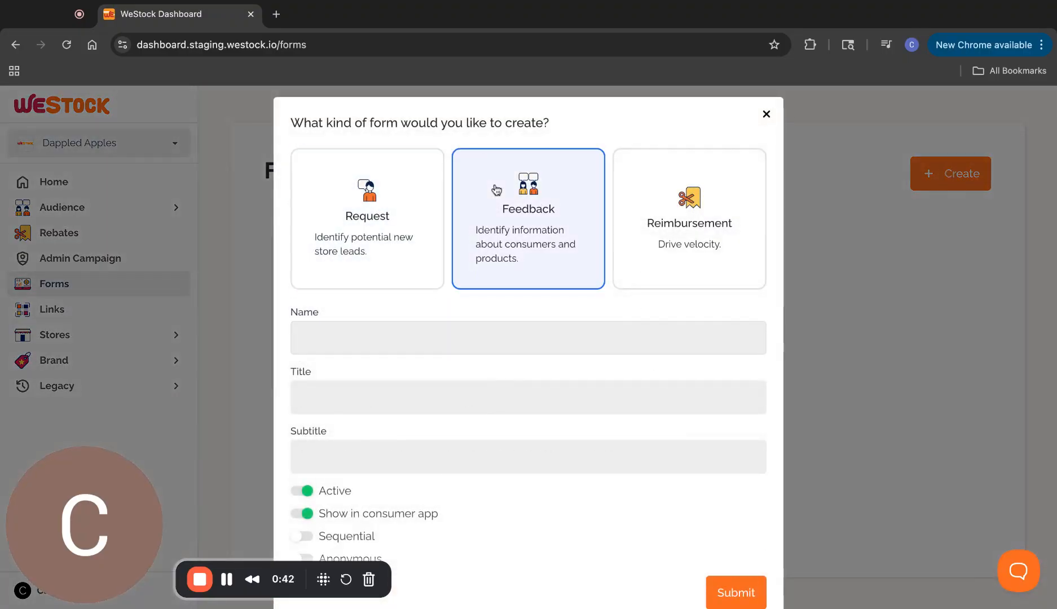
click(680, 222)
click(524, 214)
click(421, 220)
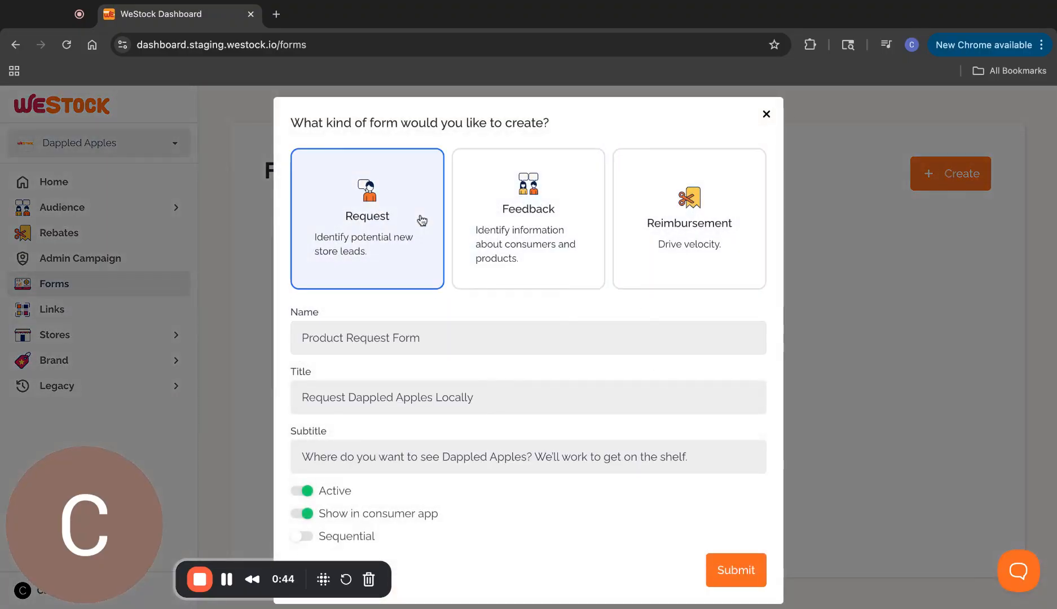
scroll(473, 479, down, 1)
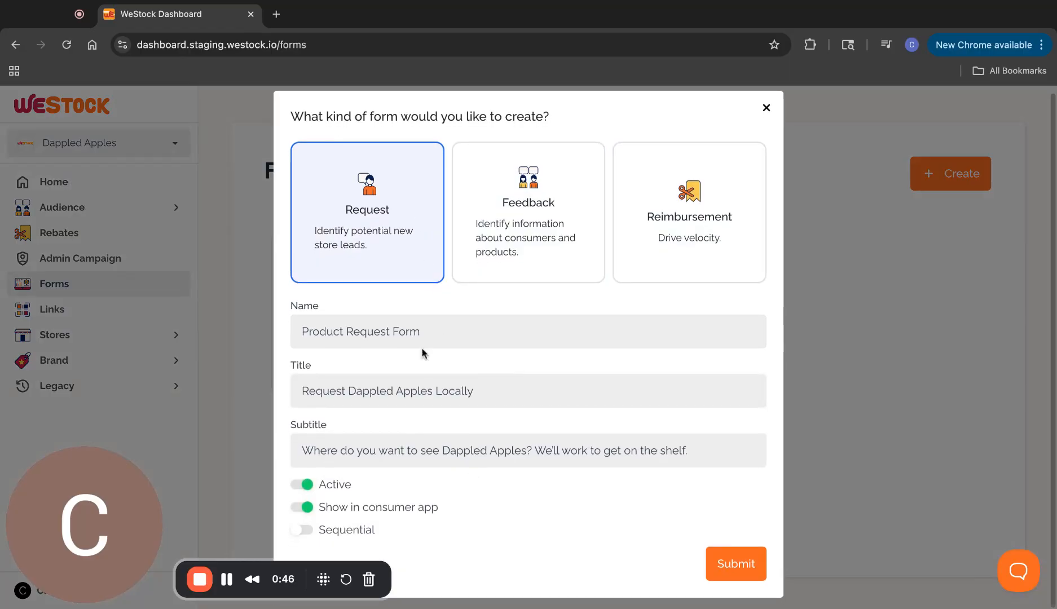
Name the form 'Sample Request Form' and begin the subtitle 'Request Us At Your Local Wegmans'
triple_click(399, 342)
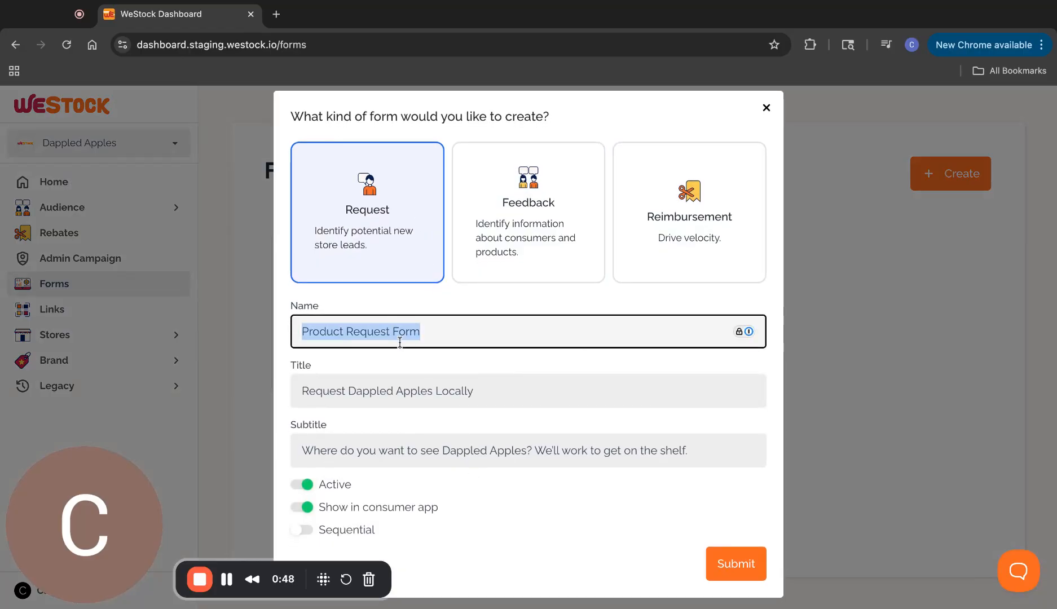
text(Sample Request Form)
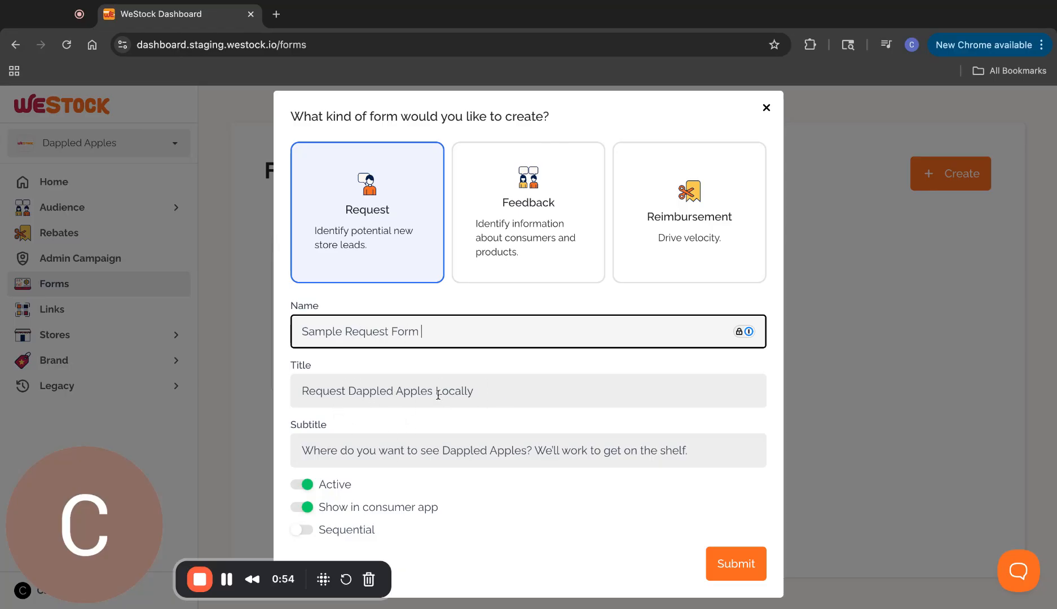
click(465, 450)
double_click(465, 450)
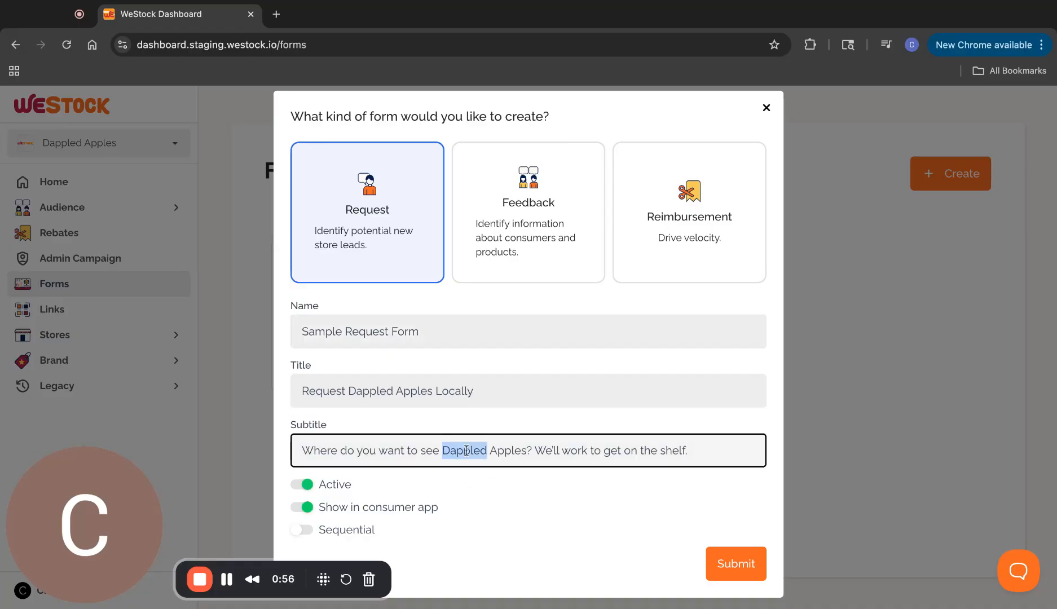
triple_click(465, 450)
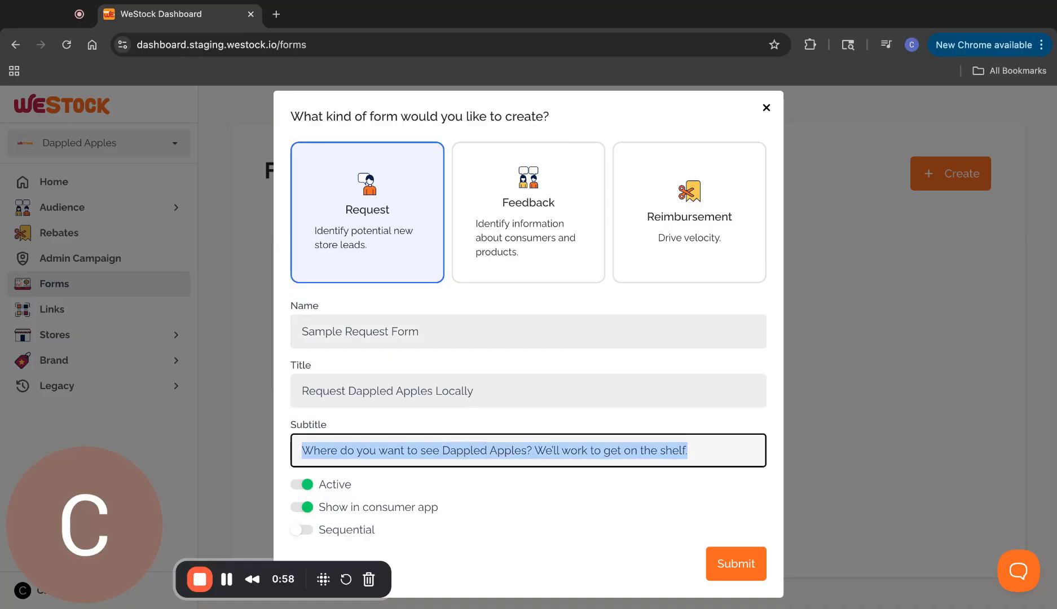
text(Req)
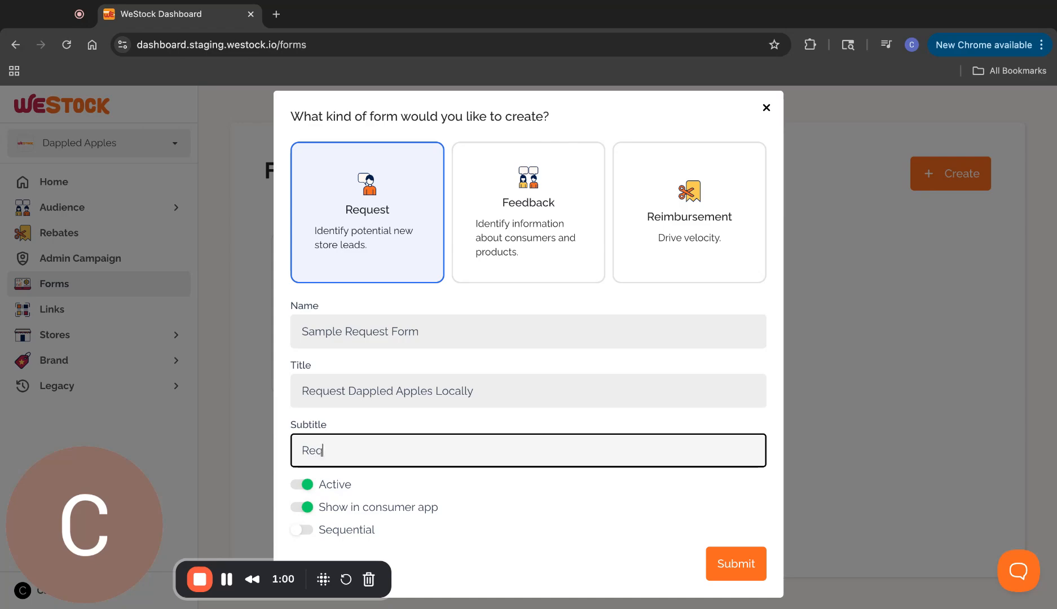
text(uest Us At Your Local Wegum)
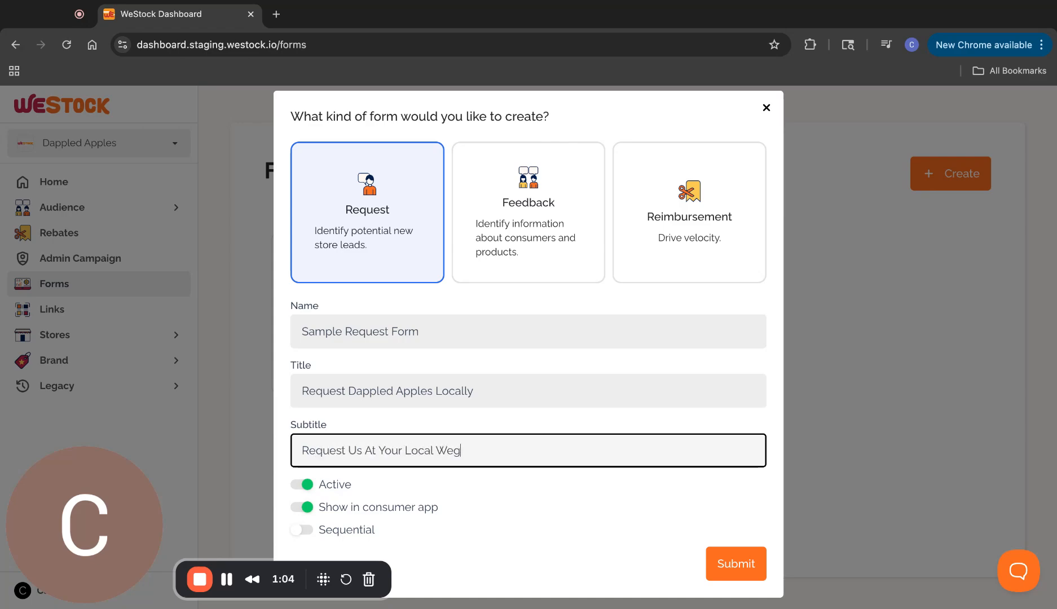
key(BackSpace)
key(BackSpace)
Finish the subtitle and replace the title with 'Let's Get Dappled Apples In Wegmans'
text(mans)
double_click(454, 395)
triple_click(454, 395)
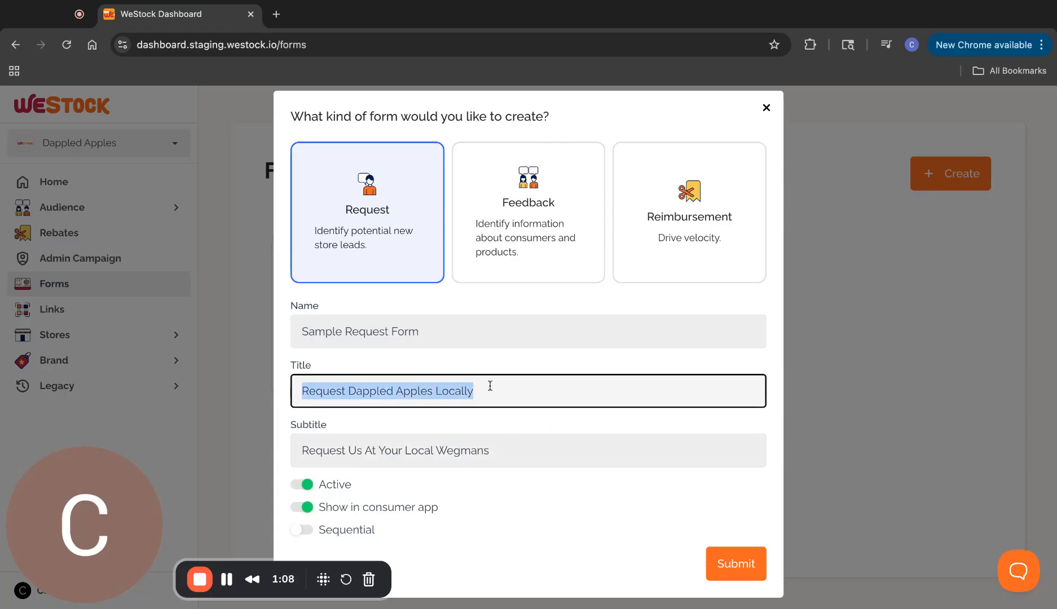
text(Dap)
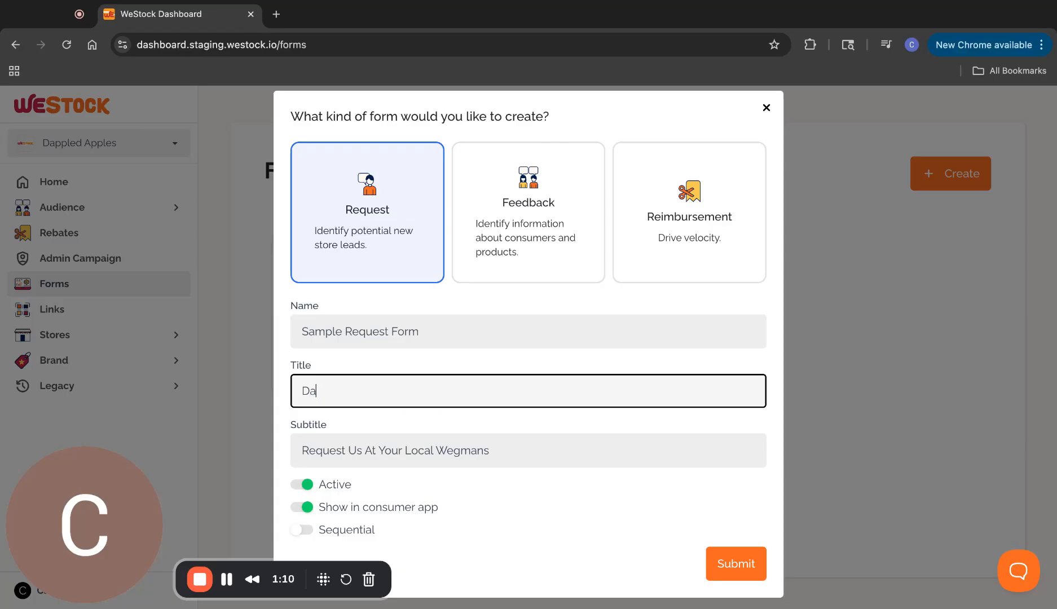
key(BackSpace)
key(BackSpace)
key(BackSpace)
text(Let's Get Dappled appl)
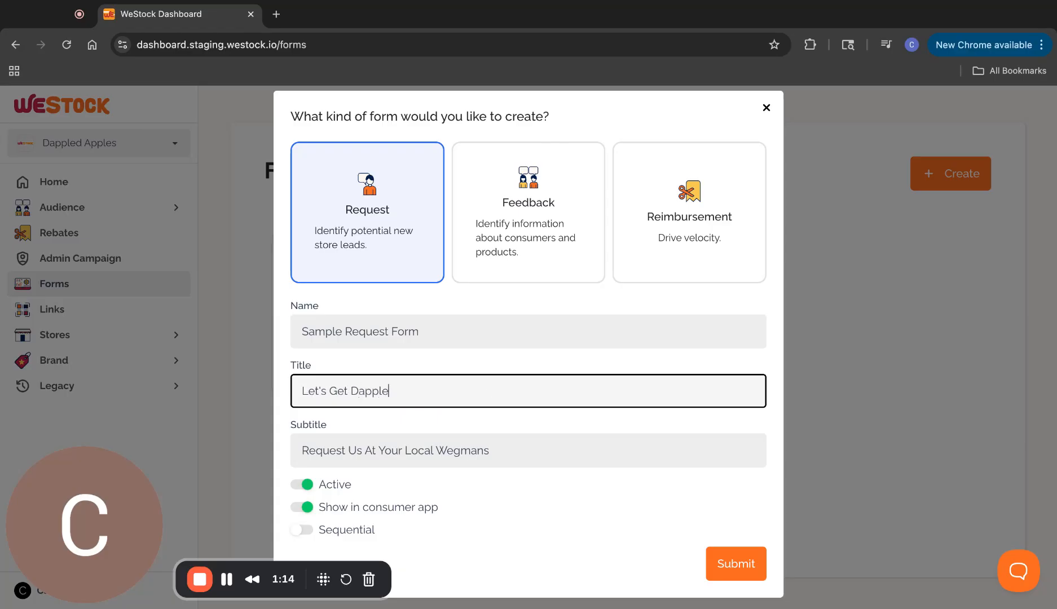
key(BackSpace)
key(BackSpace)
key(BackSpace)
key(BackSpace)
text(Apples In Wegmans)
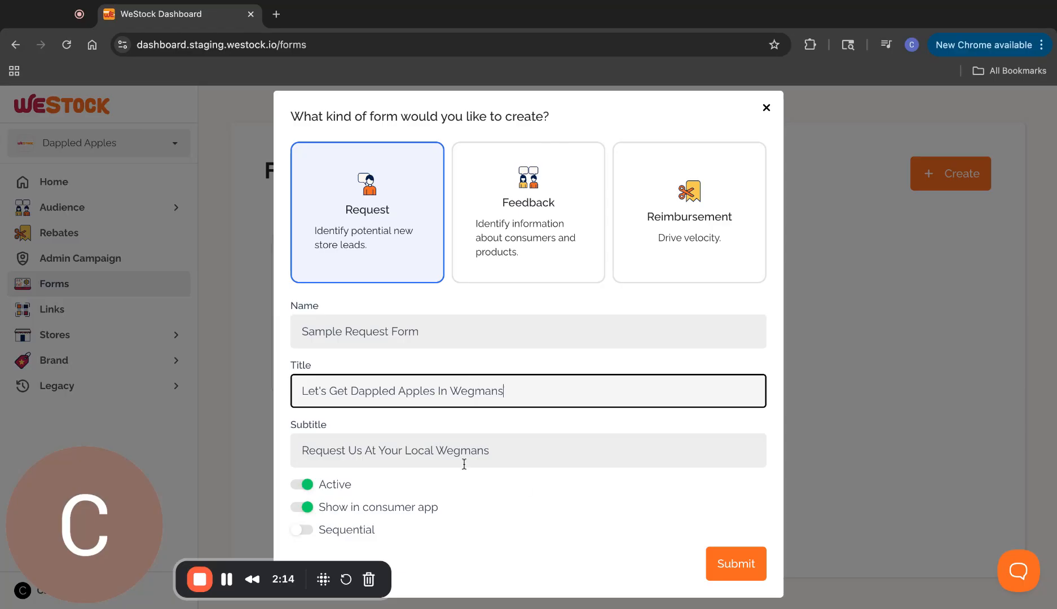
Turn on Sequential and submit to create the request form
click(308, 530)
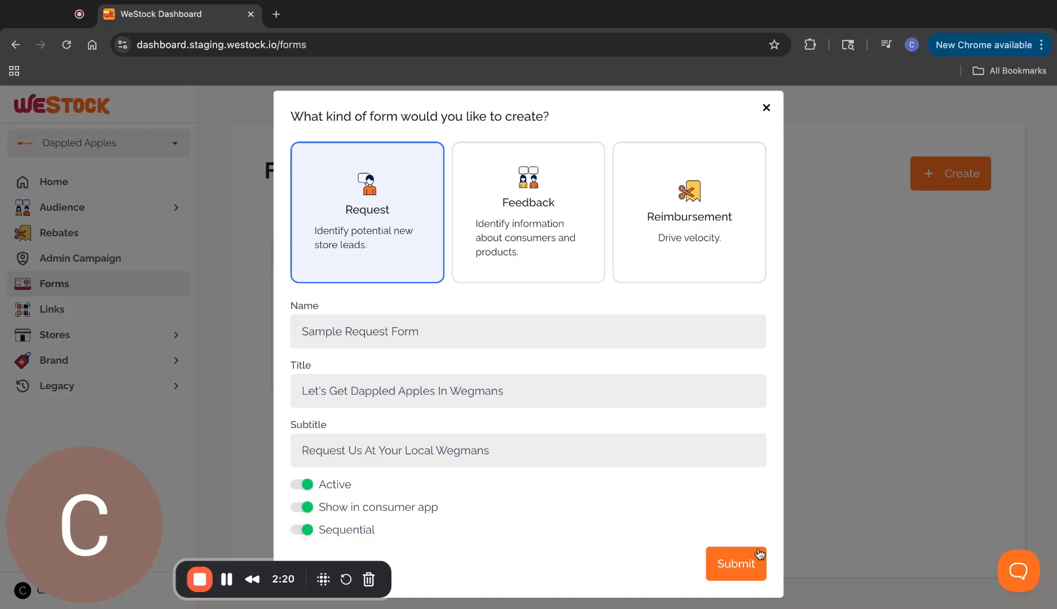
click(744, 562)
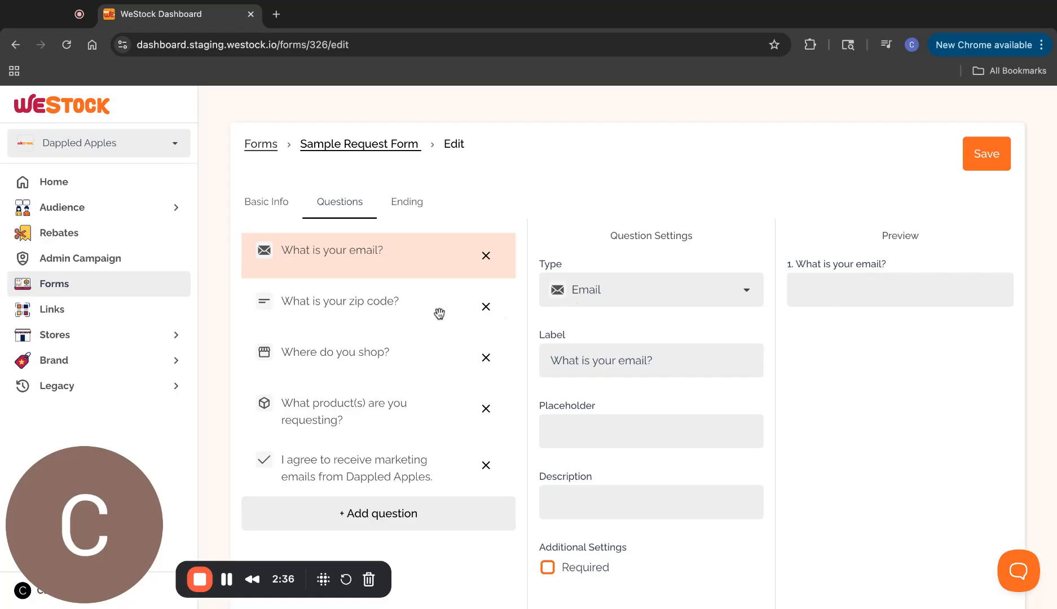
Inspect the zip code, store, product, consent and email questions, then add Question 6
click(403, 299)
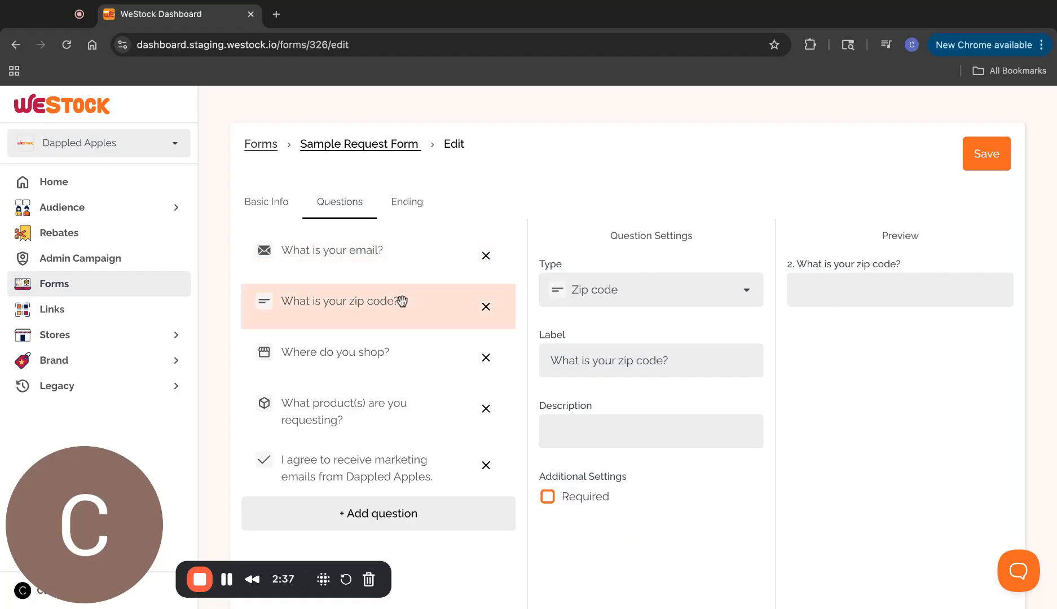
click(414, 347)
click(436, 396)
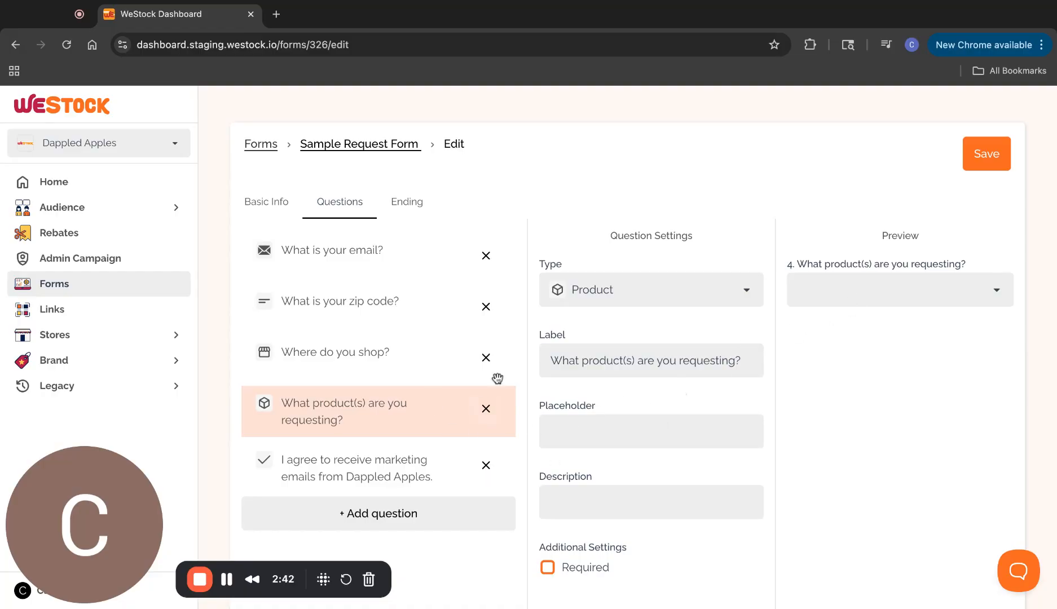
click(439, 464)
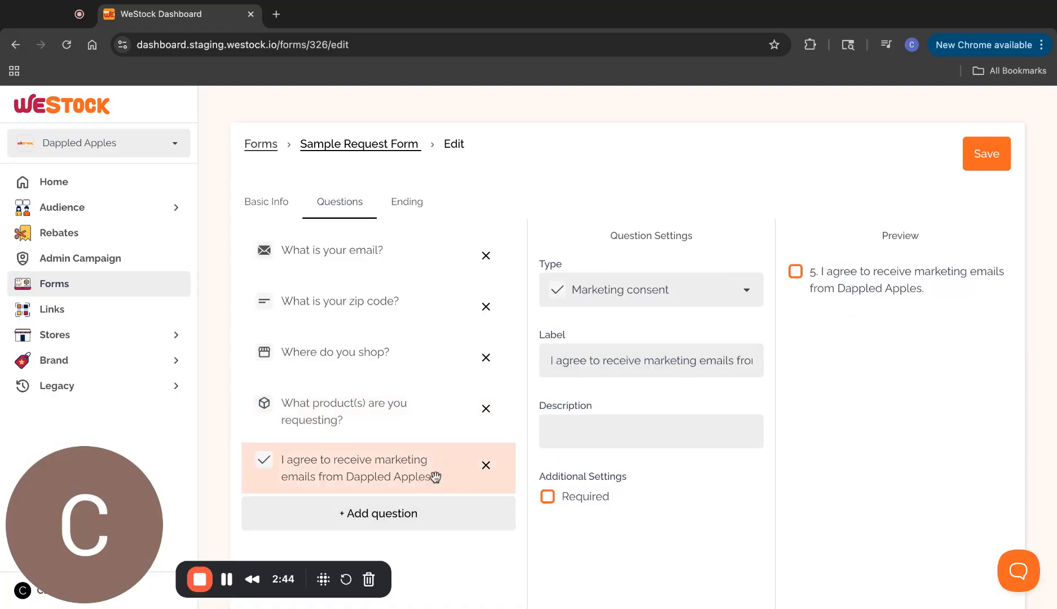
click(401, 248)
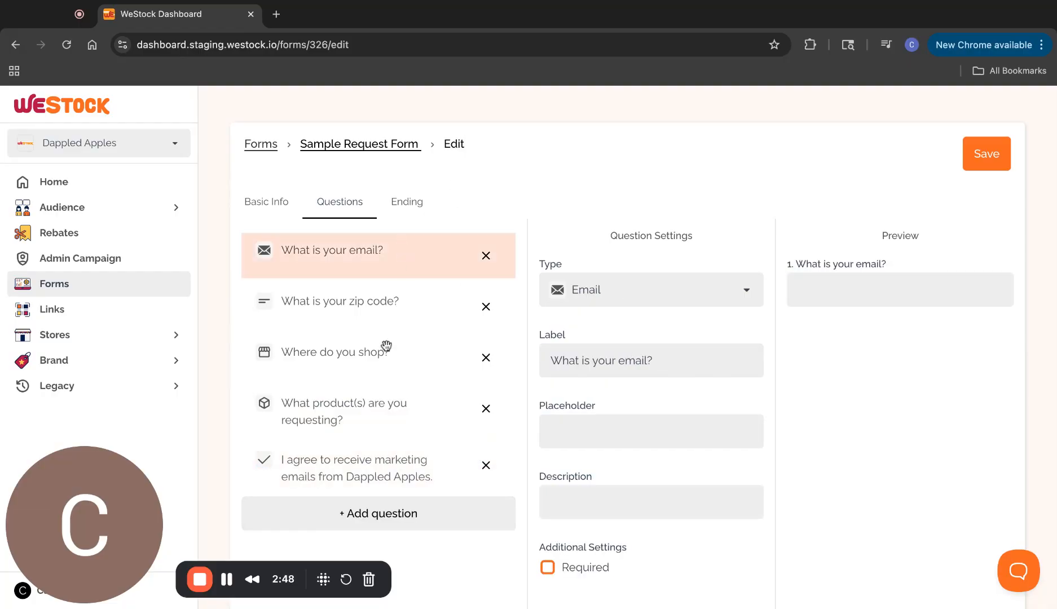
click(331, 517)
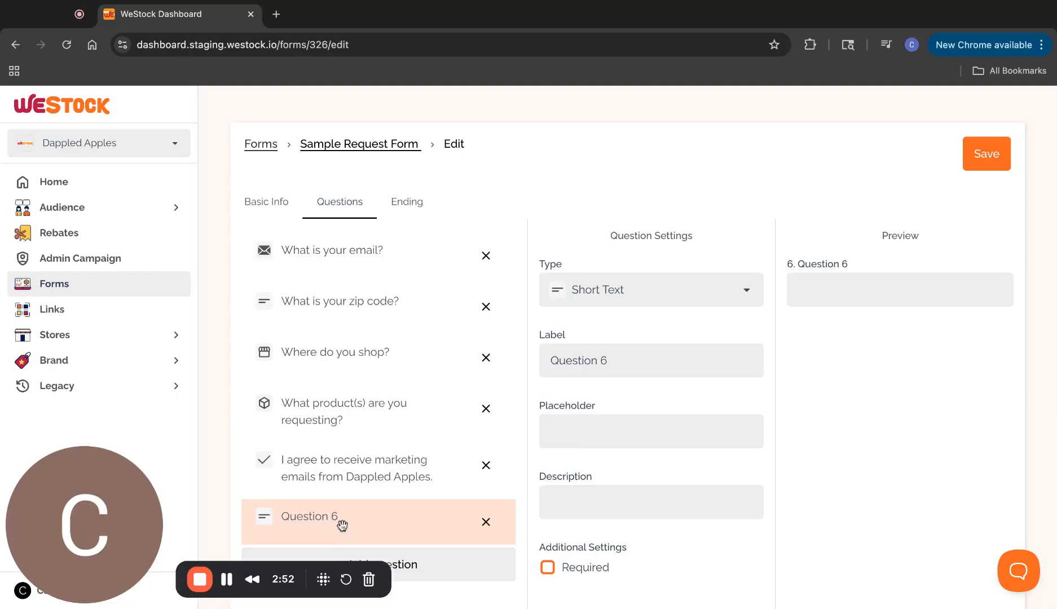
Move the new question above the product question and label it 'How did you hear about our brand?'
drag(342, 526, 348, 412)
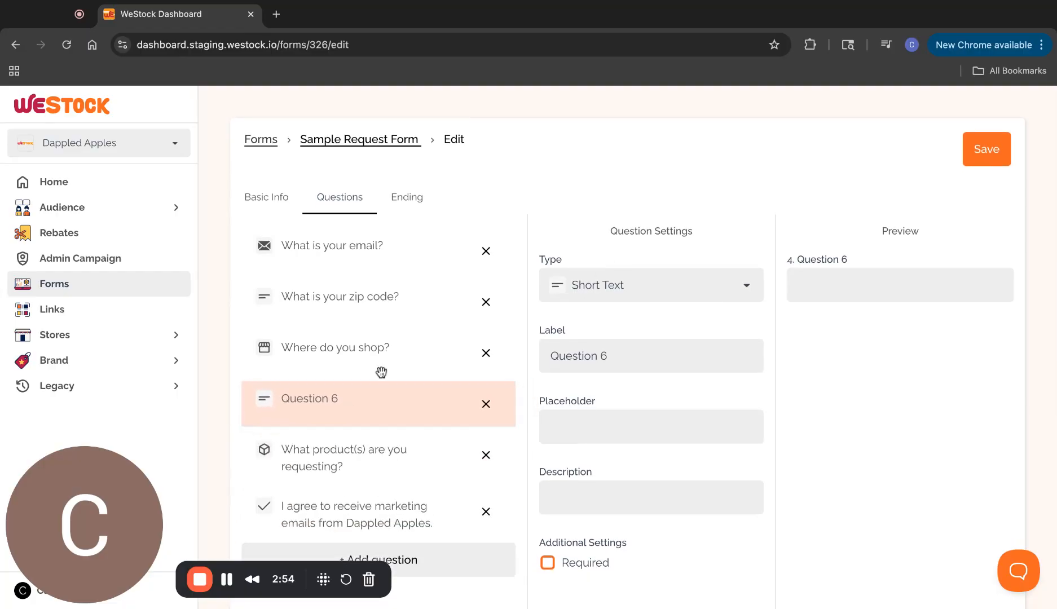
triple_click(580, 363)
text(H)
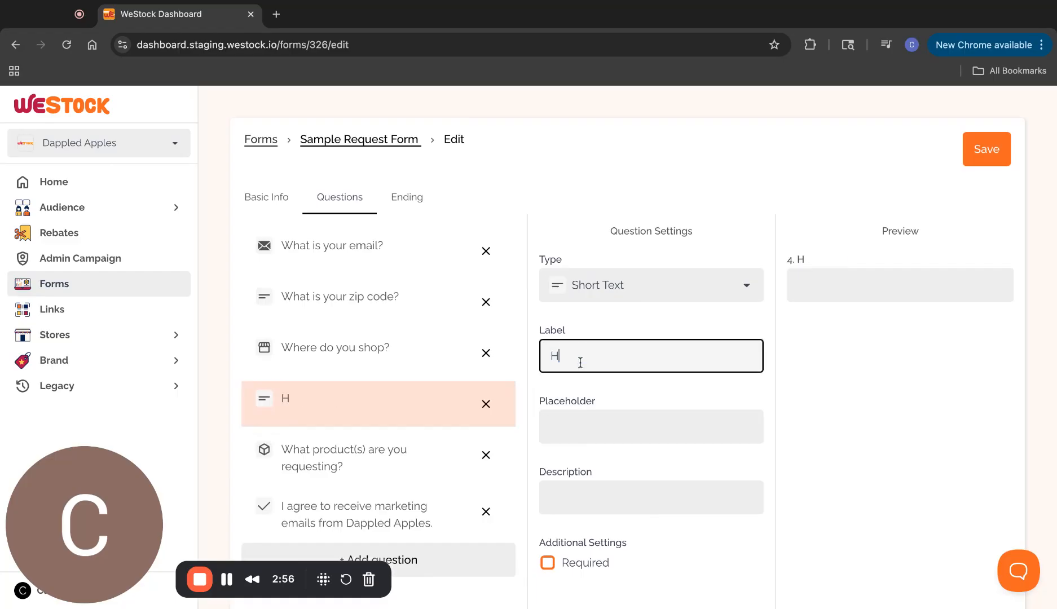
text(ow did you)
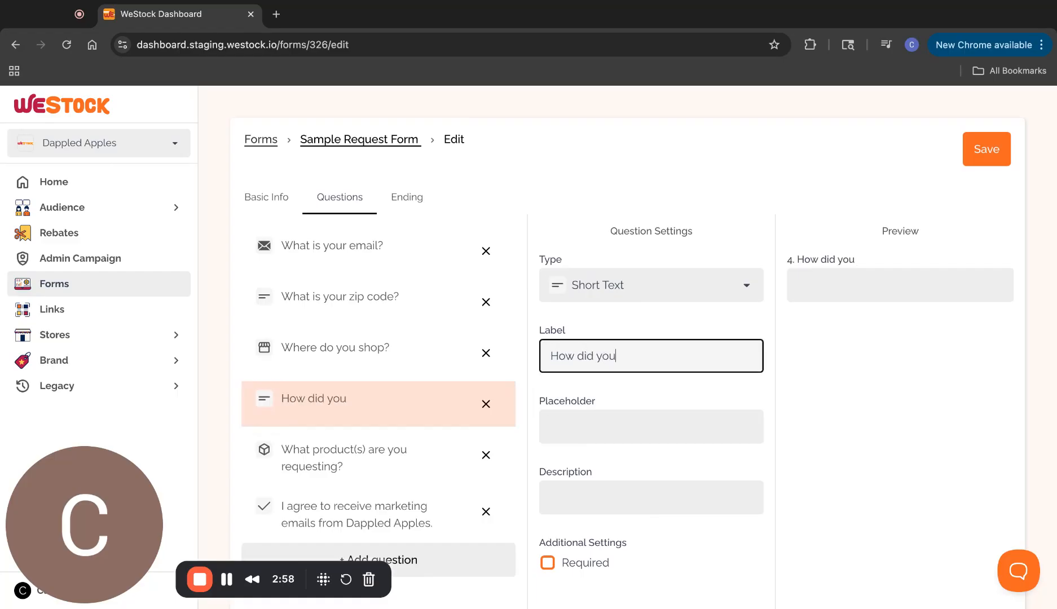
text( hear about our b)
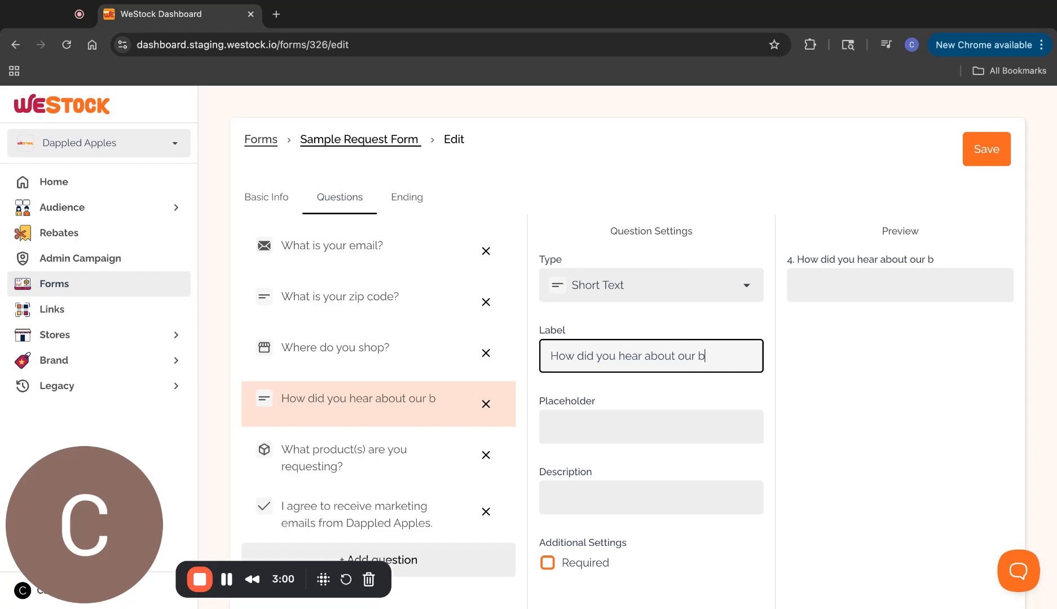
text(rand?)
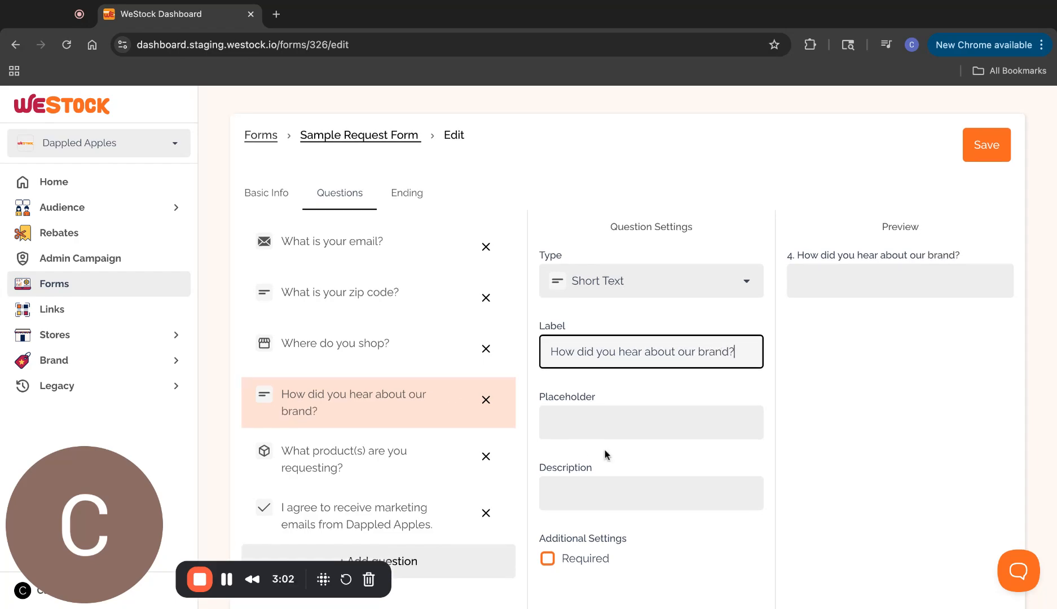
Try test placeholder and description text on the question, then clear both fields
scroll(606, 454, down, 3)
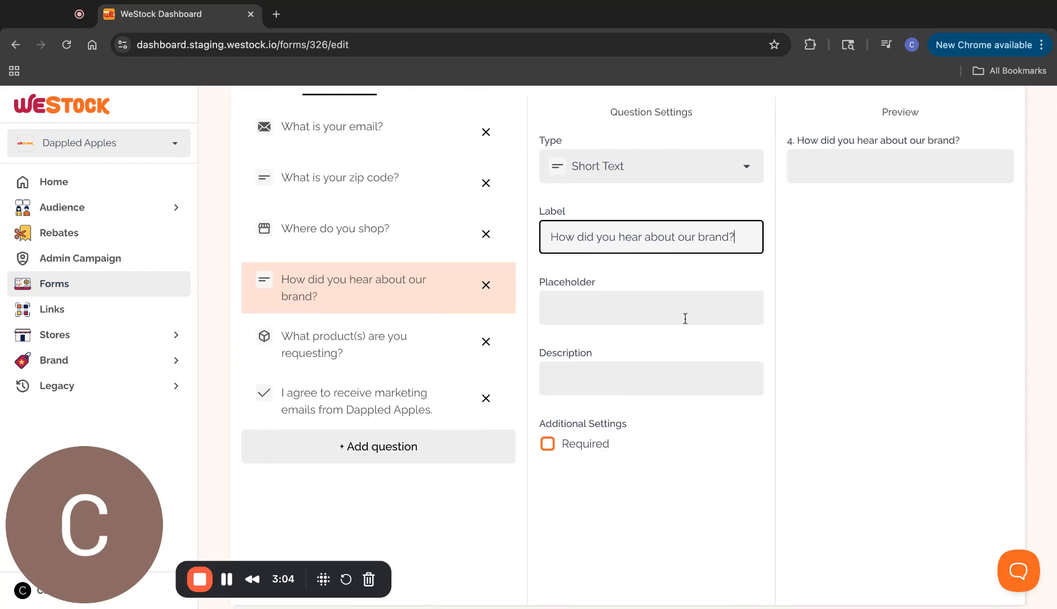
click(602, 311)
text(jdjdjdjdjd)
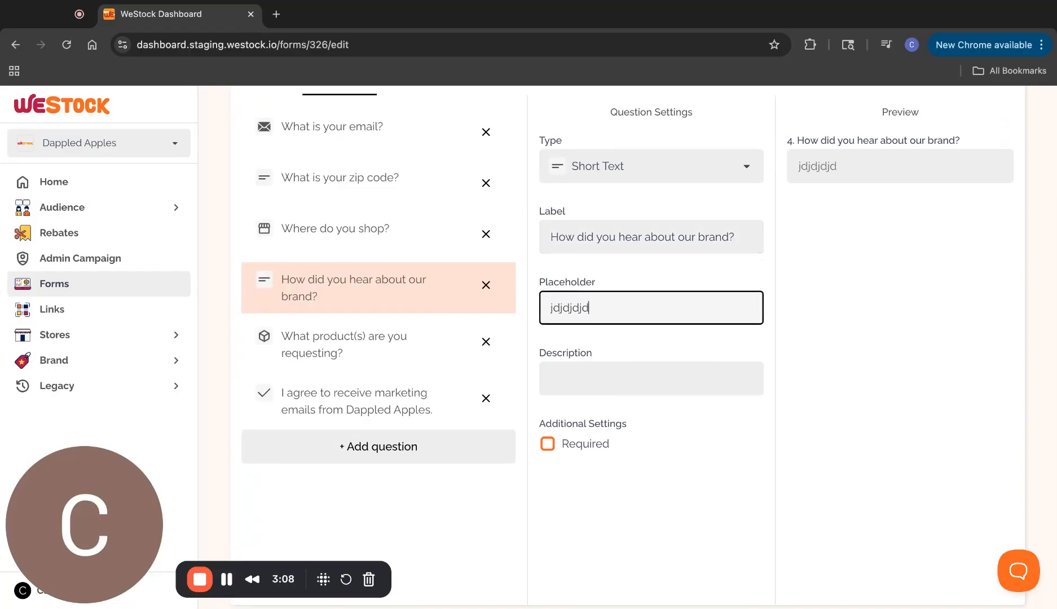
key(BackSpace)
key(BackSpace)
key(BackSpace)
key(BackSpace)
key(BackSpace)
key(BackSpace)
key(BackSpace)
key(BackSpace)
key(BackSpace)
key(BackSpace)
click(584, 376)
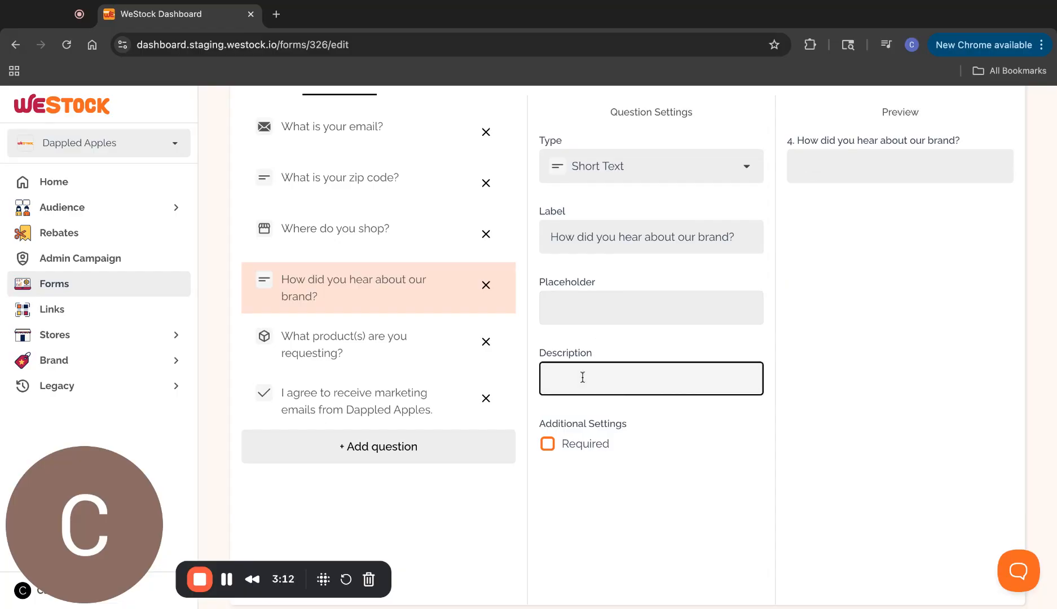
text(Please let us know)
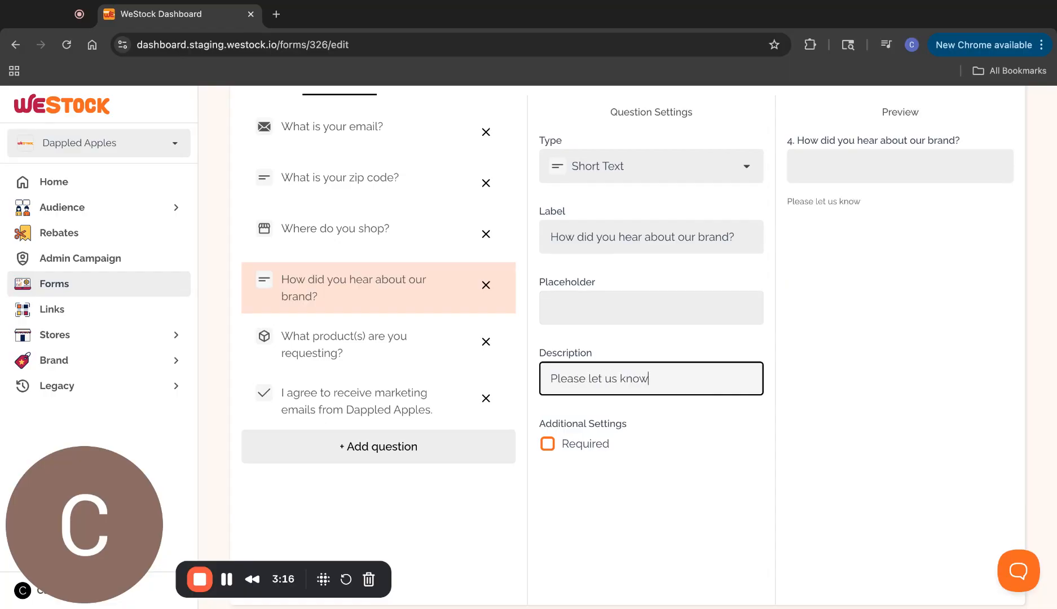
text( how you hear)
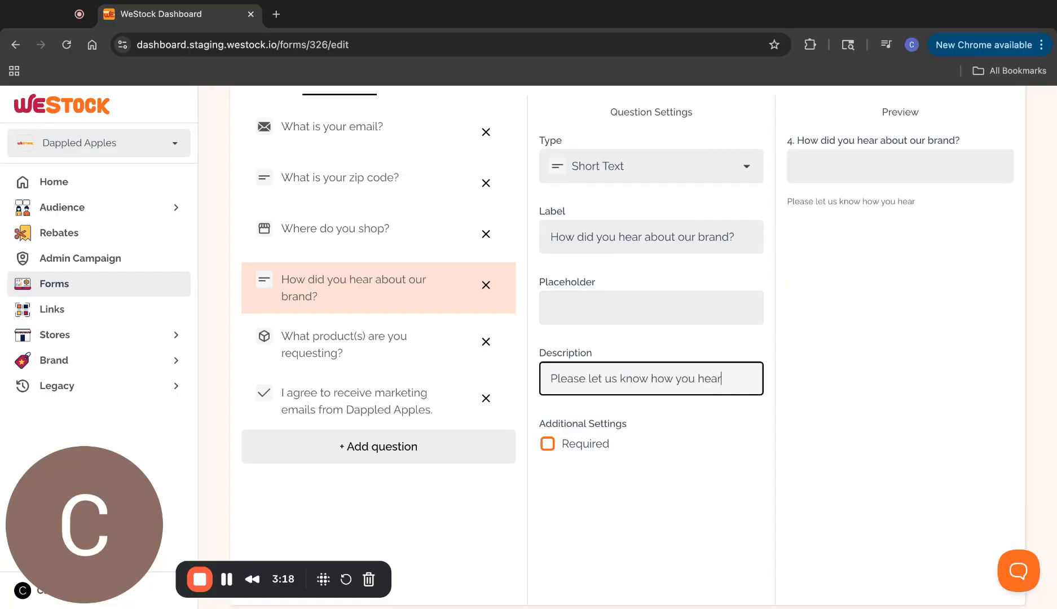
text(d about us)
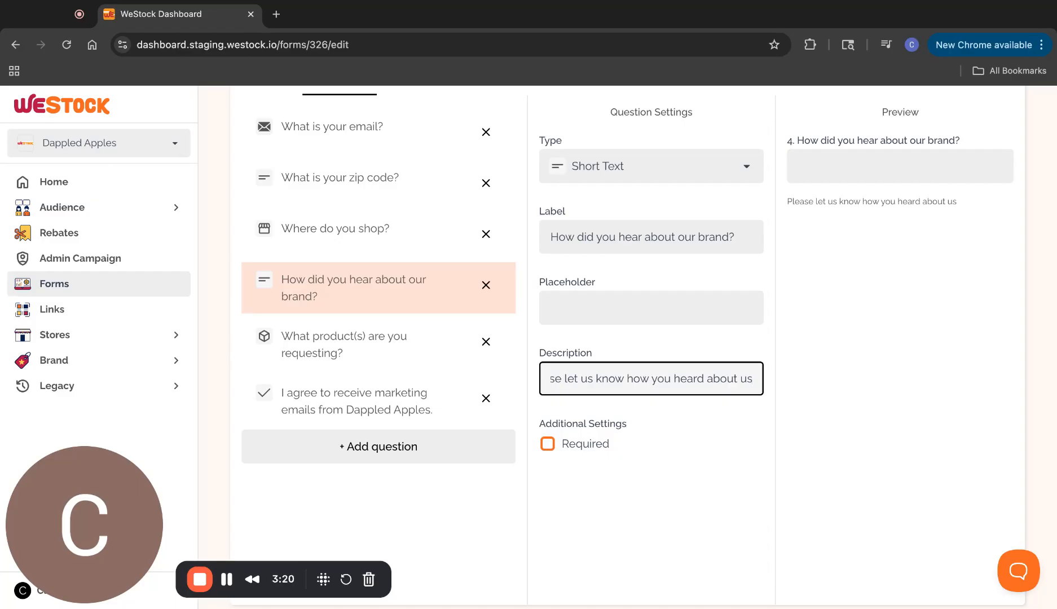
key(ctrl+a)
key(BackSpace)
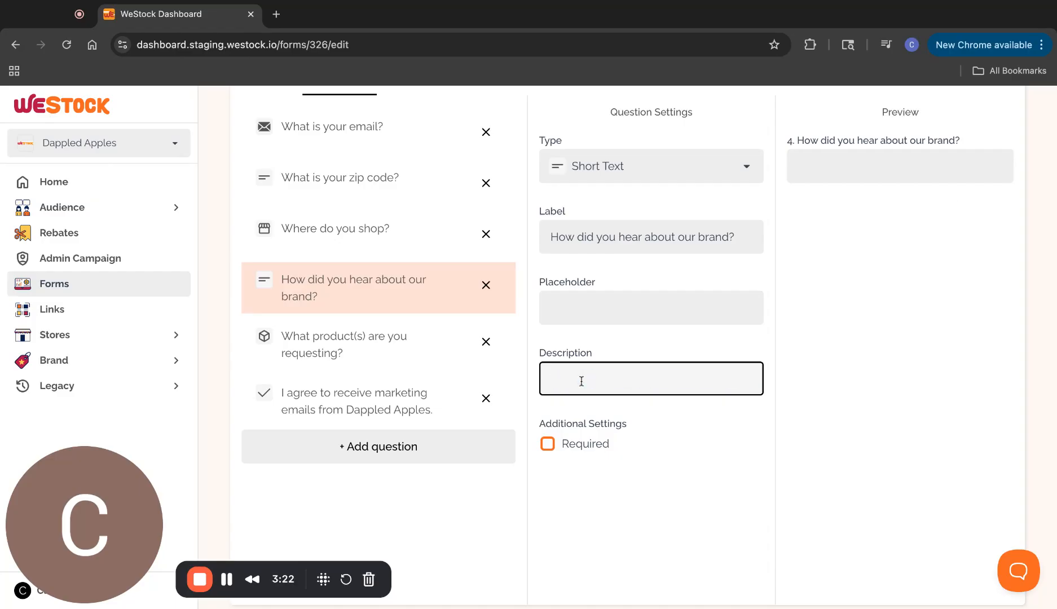
scroll(349, 337, up, 1)
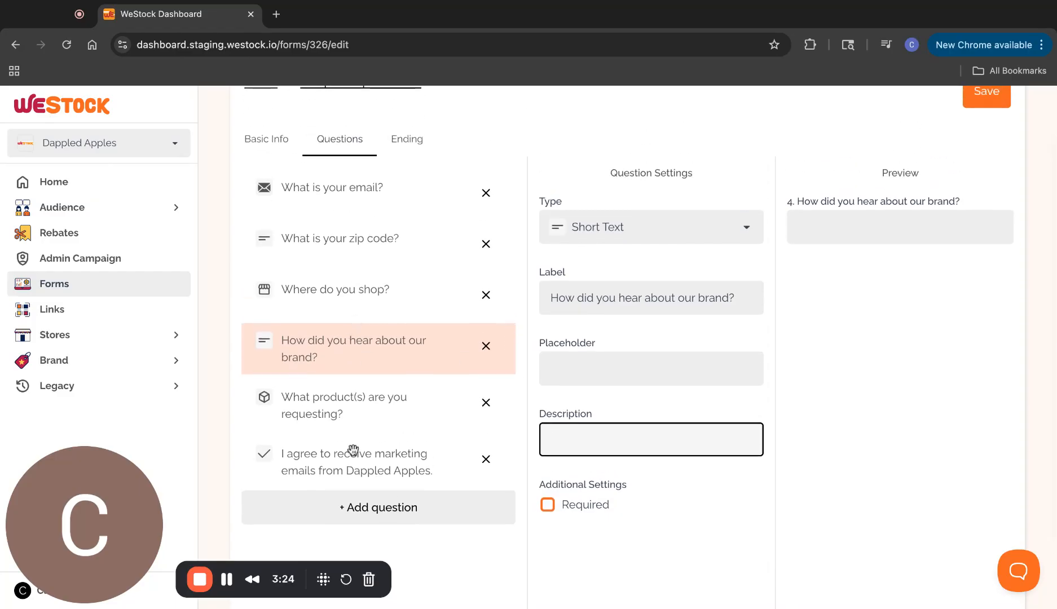
Add a question below the brand question and make it Multiple Choice
click(384, 518)
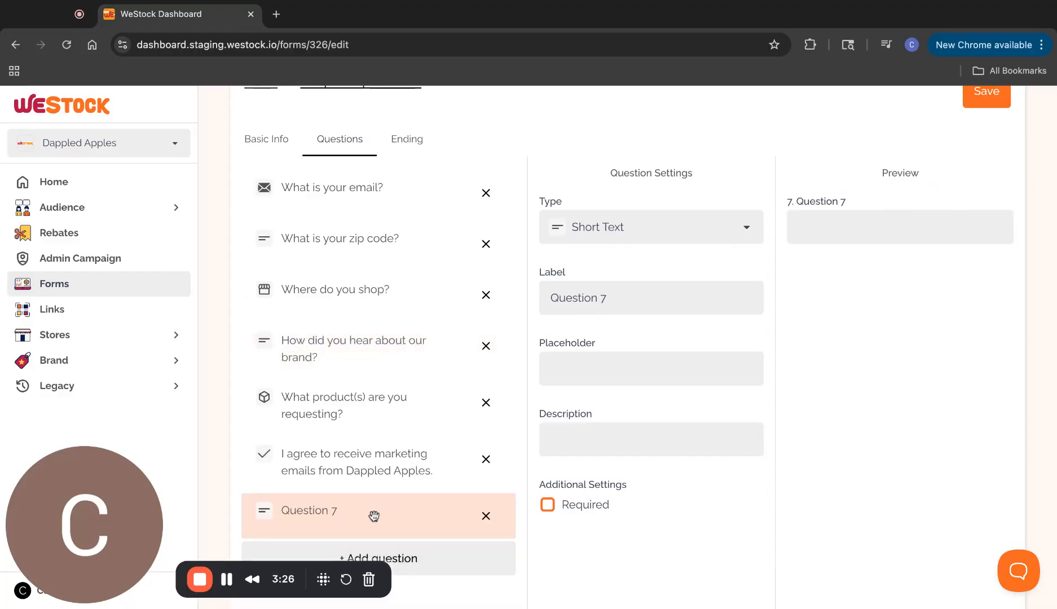
drag(372, 510, 389, 391)
click(610, 221)
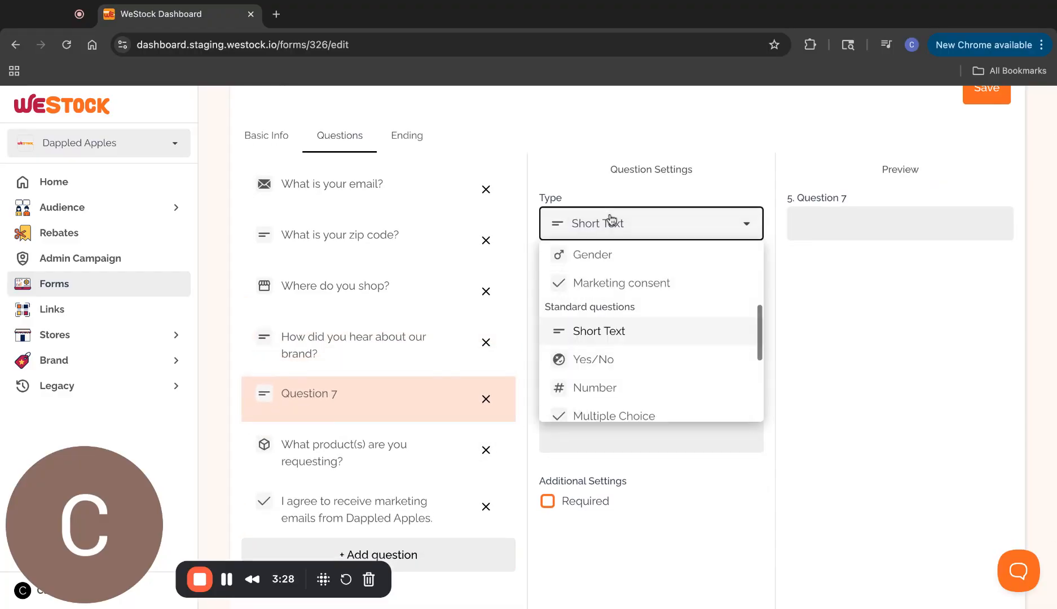
scroll(608, 342, up, 3)
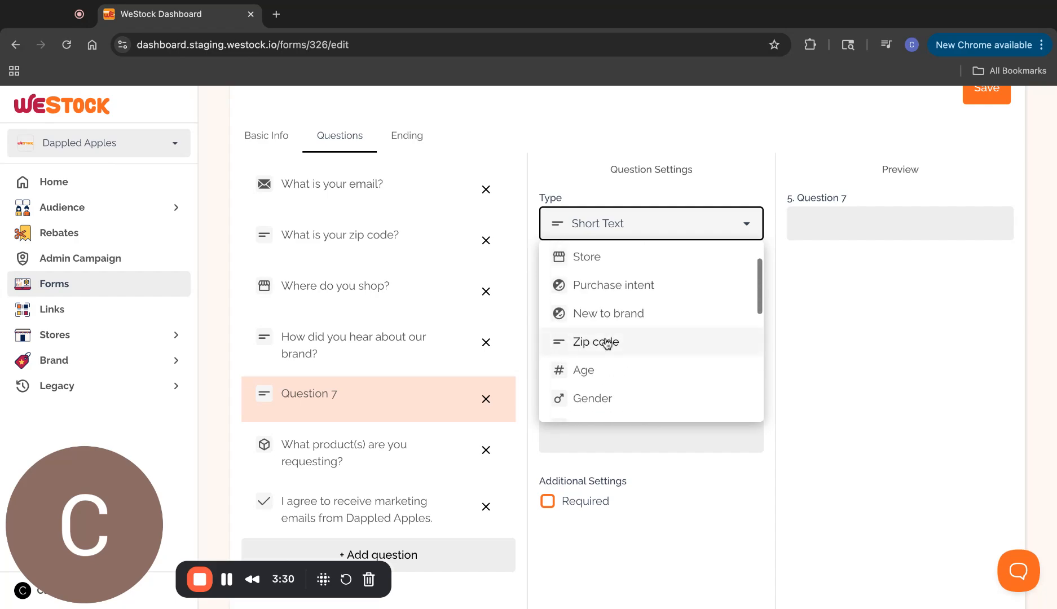
scroll(616, 362, down, 5)
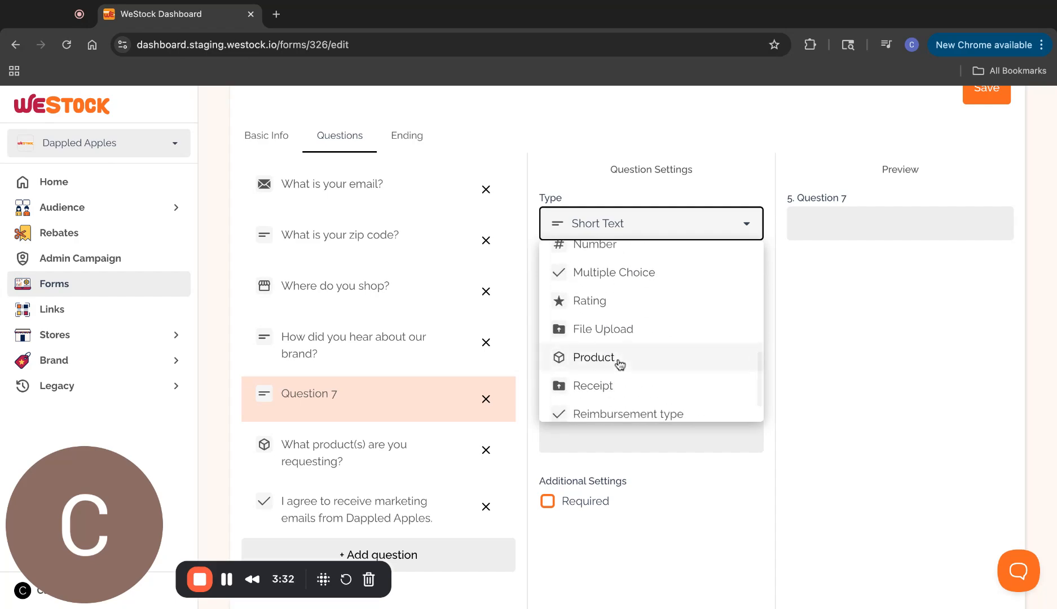
scroll(651, 361, down, 2)
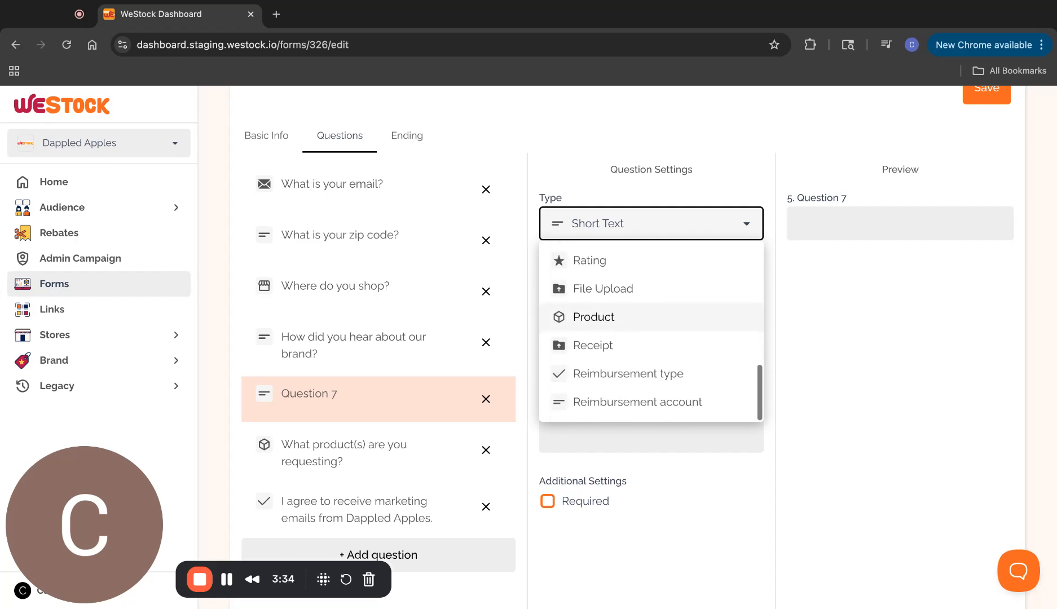
scroll(651, 360, up, 5)
scroll(651, 364, up, 1)
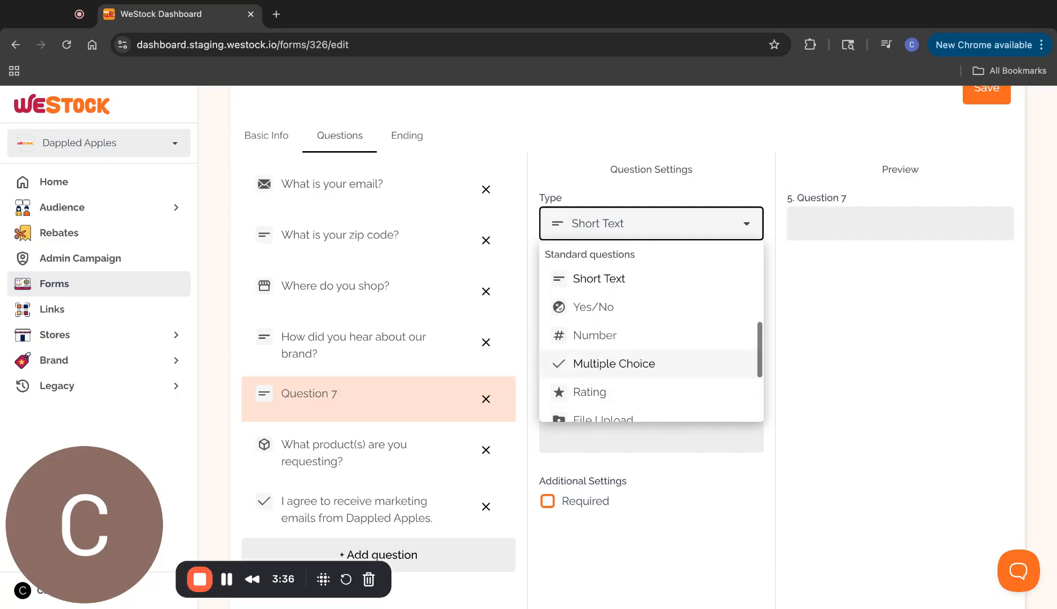
click(613, 363)
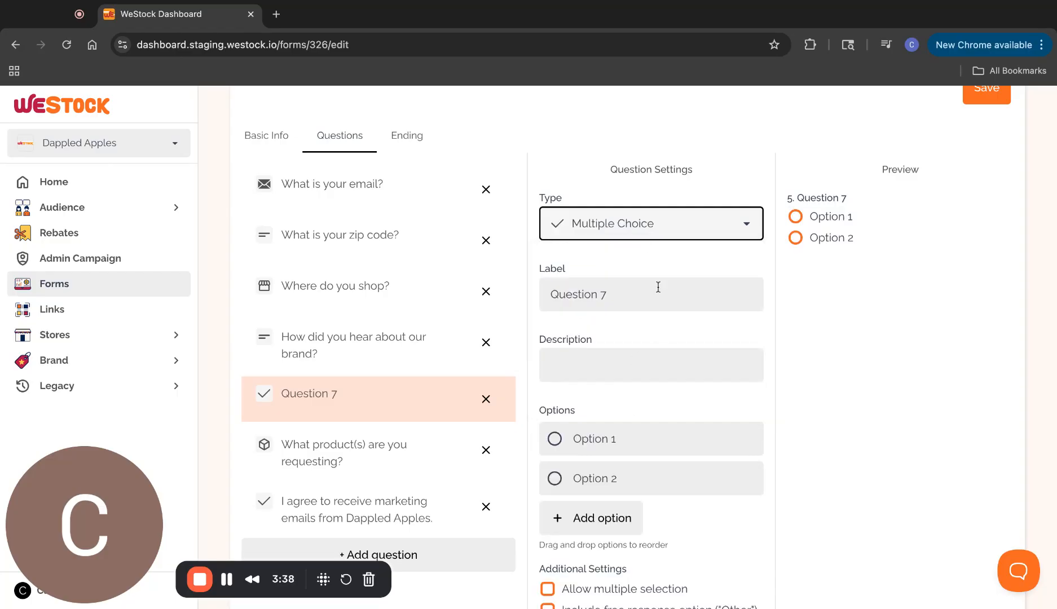
Label the question 'What's the most important thing to you?'
triple_click(600, 294)
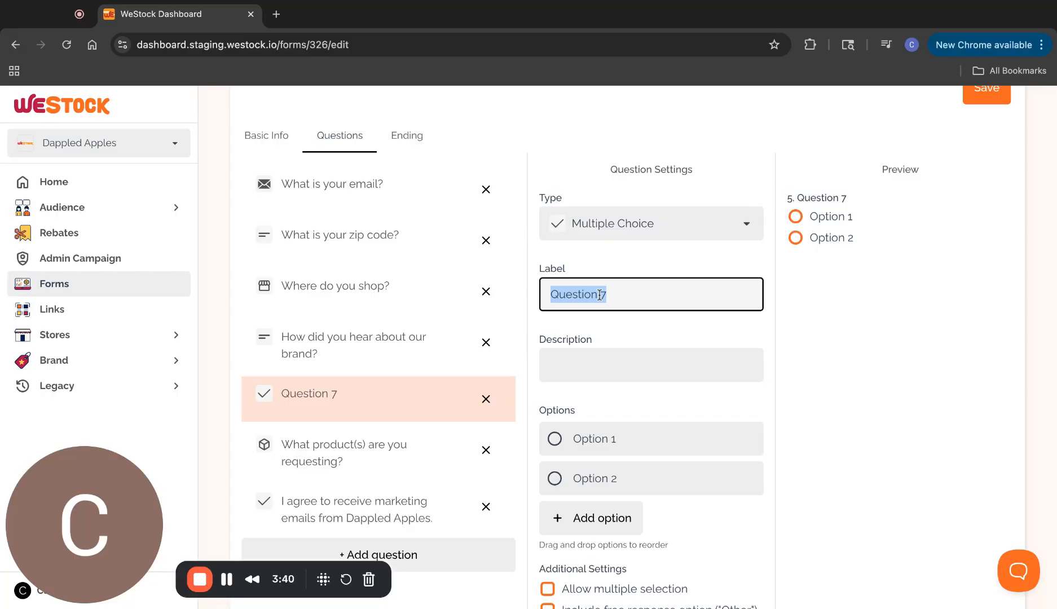
text(Waht)
key(BackSpace)
key(BackSpace)
key(BackSpace)
text(hat')
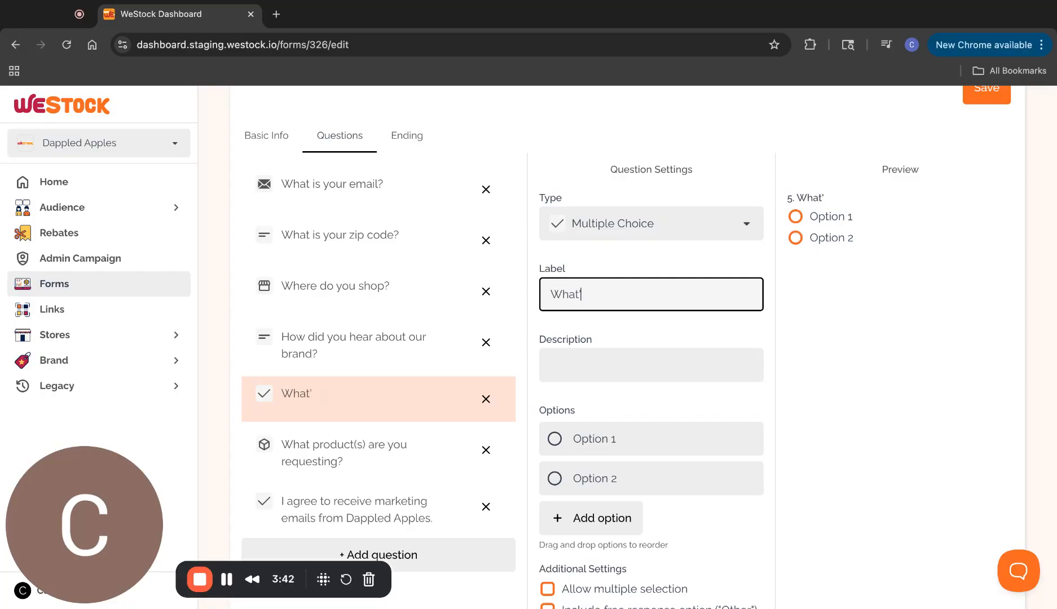
text(s the most impor)
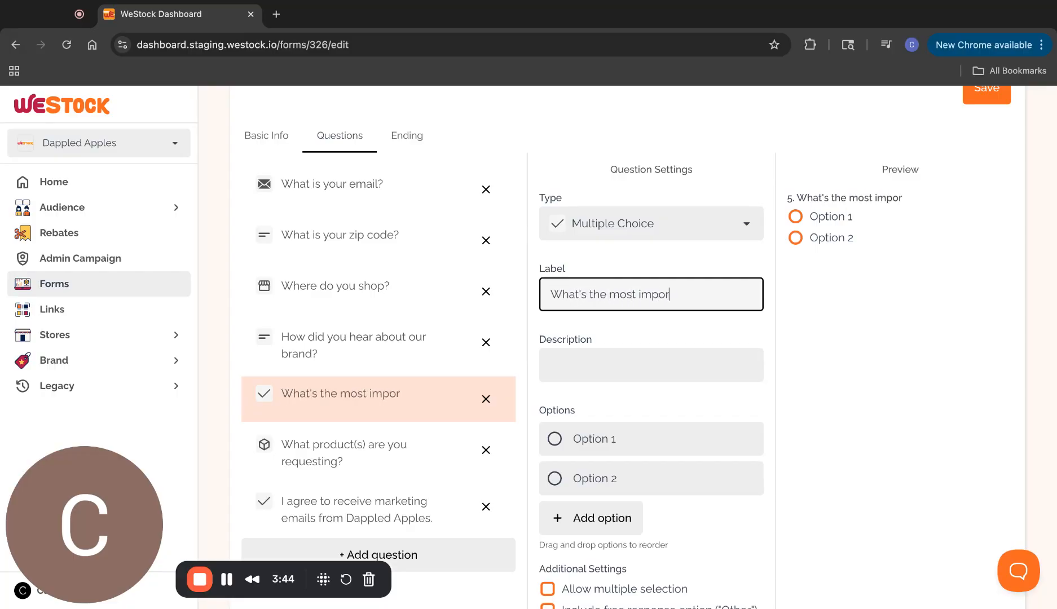
text(tant thing to yo)
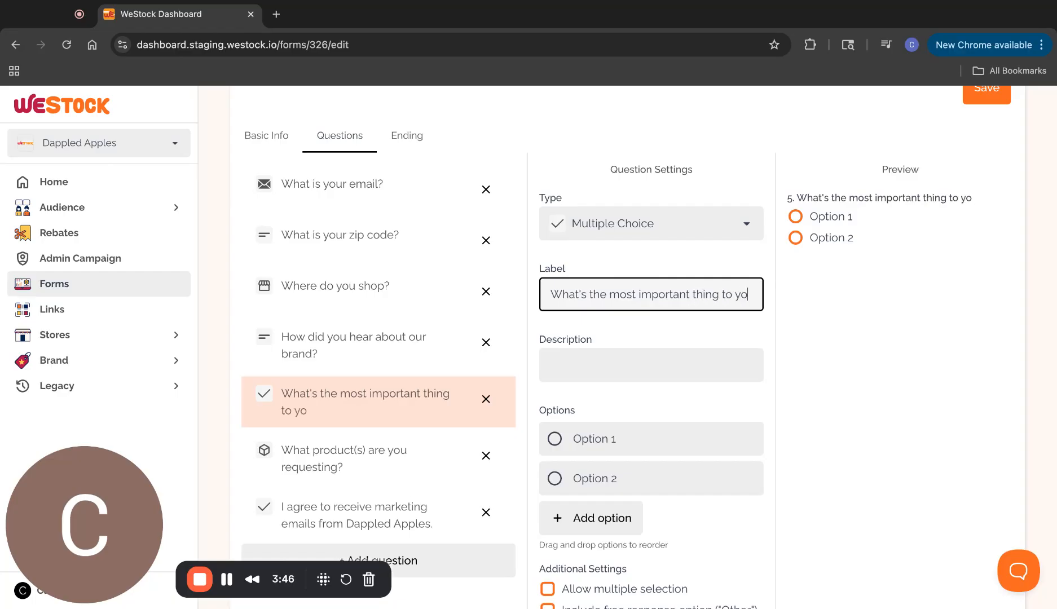
text(u?)
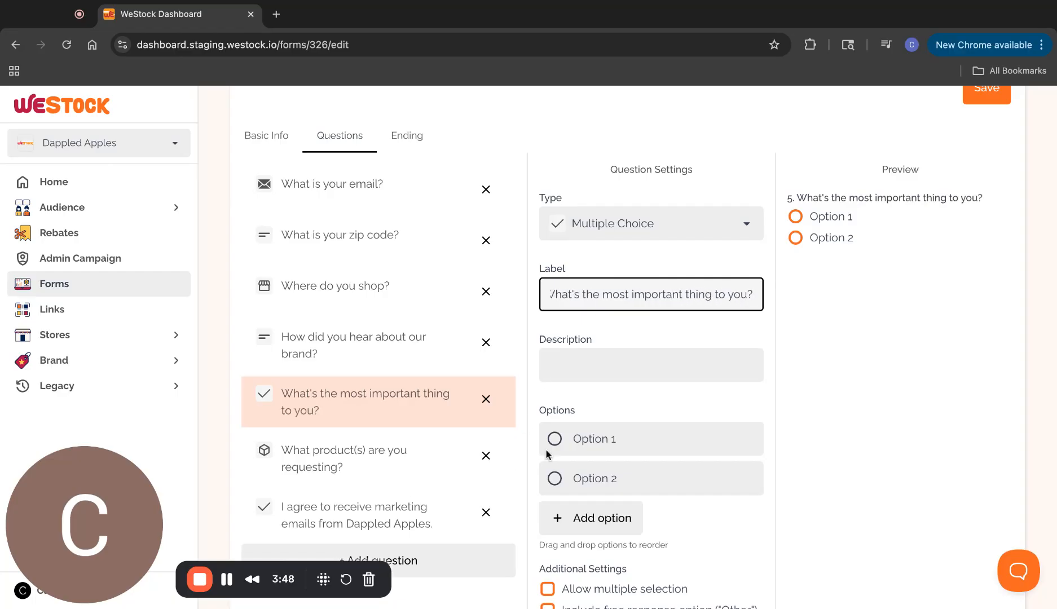
Set its answer options to Protein, Fiber and Gluten-Free
click(618, 437)
key(super+a)
text(Pro)
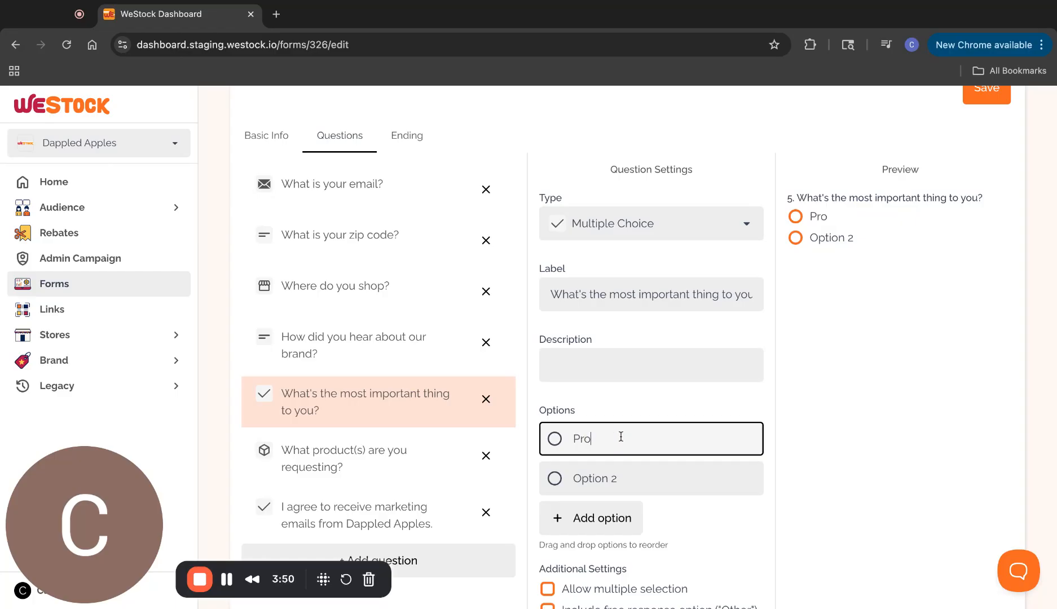
text(tein)
click(585, 479)
key(super+a)
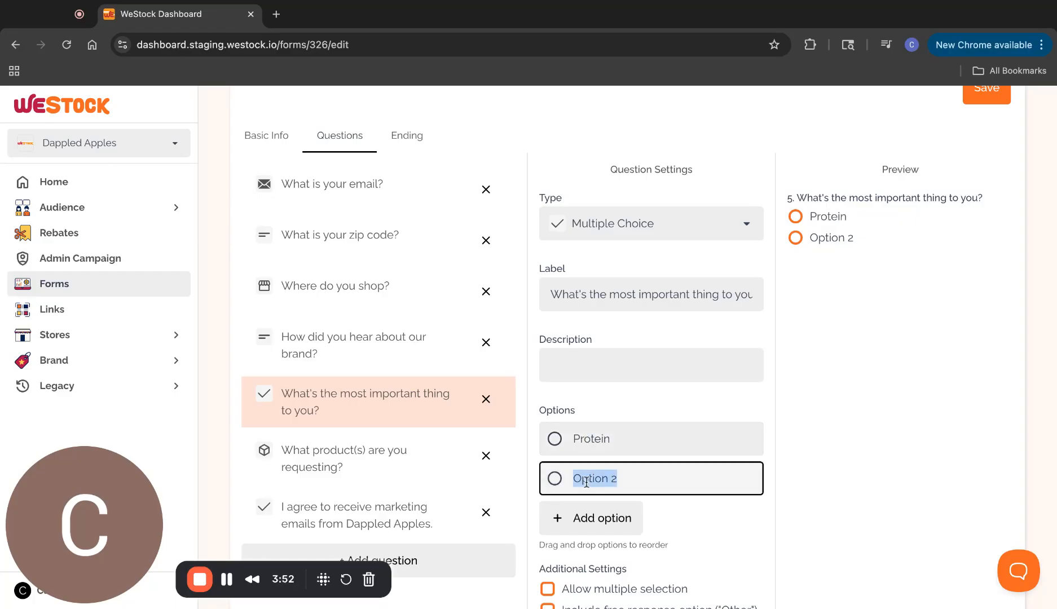
text(Fiber)
click(585, 527)
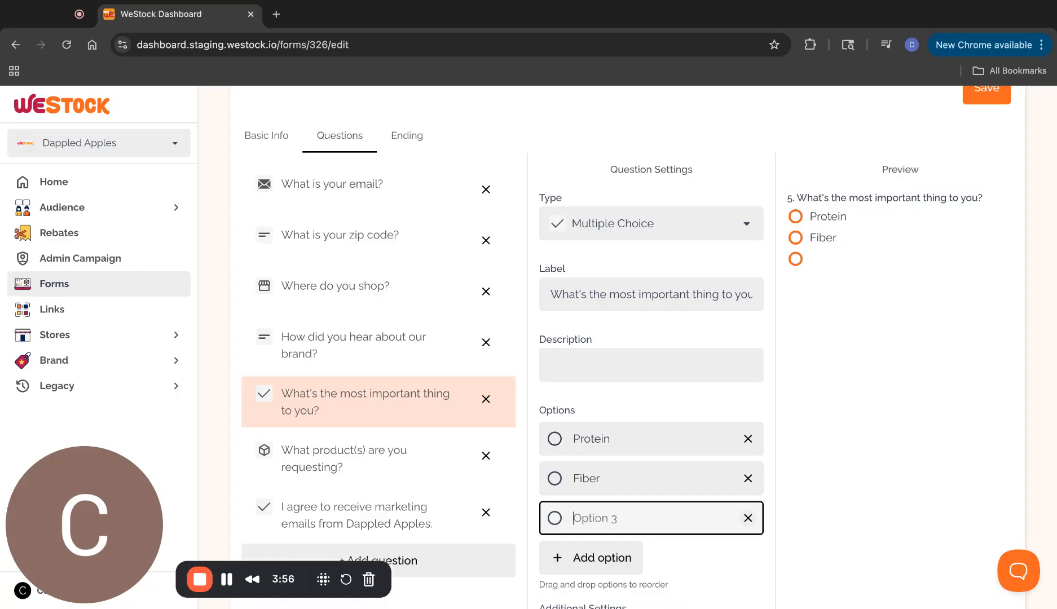
text(Gluten-Free)
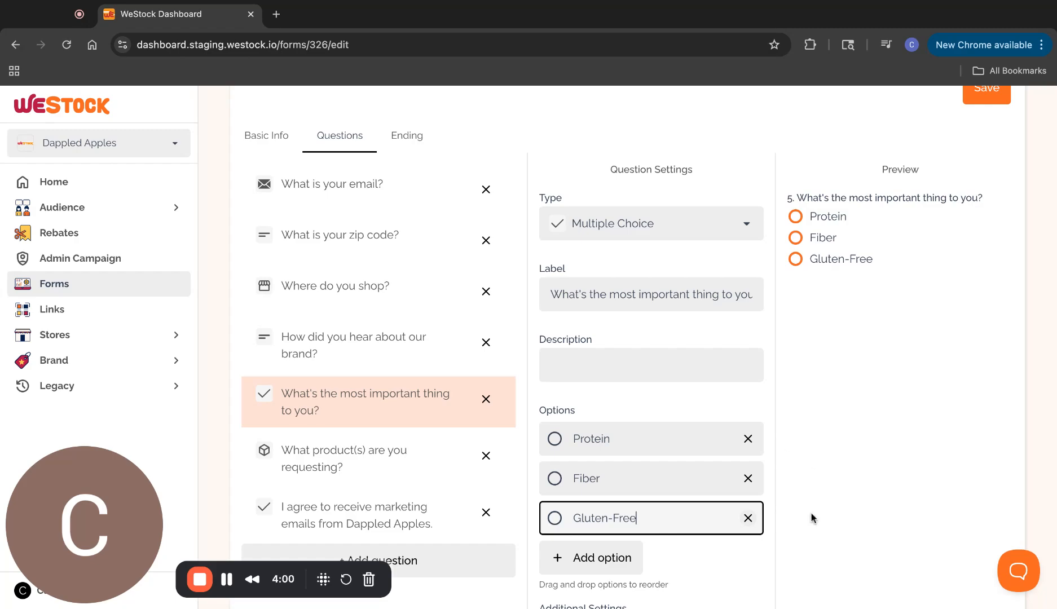
scroll(710, 488, down, 4)
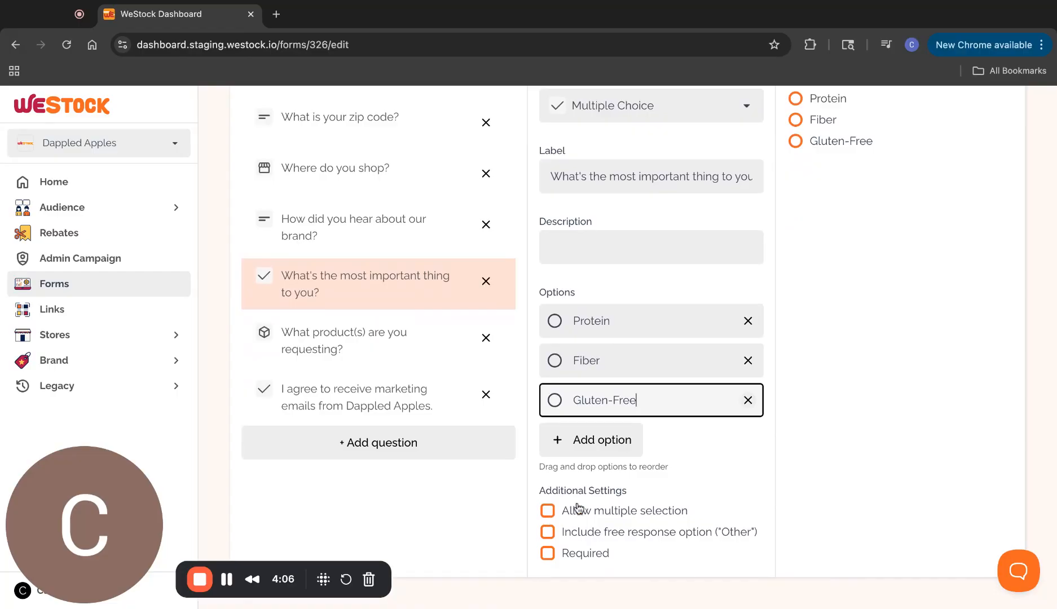
Mark the 'How did you hear about our brand?' question as Required
scroll(472, 360, up, 3)
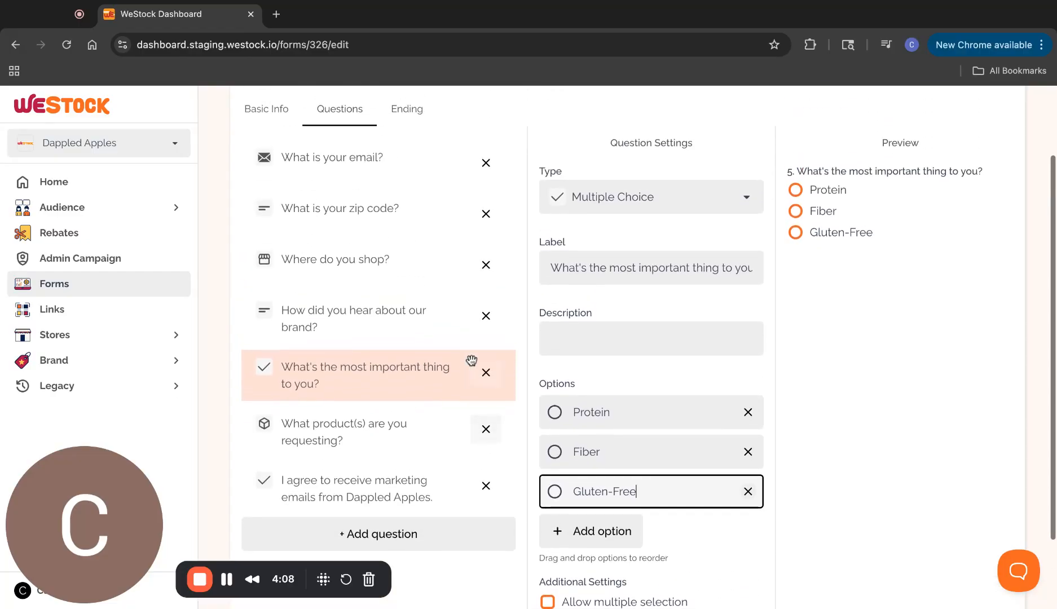
scroll(585, 388, up, 2)
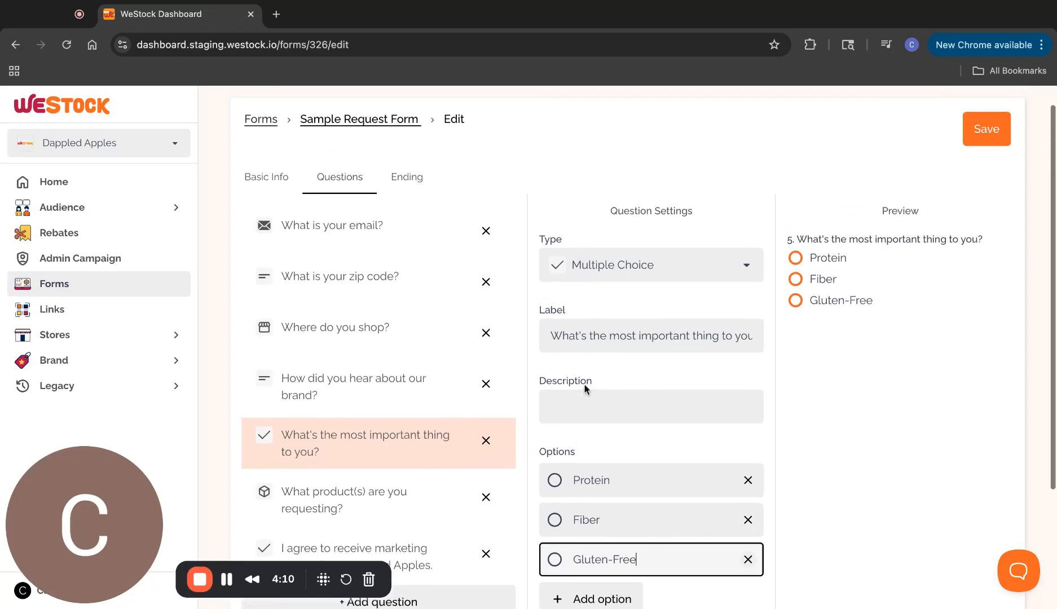
scroll(585, 386, down, 4)
click(547, 555)
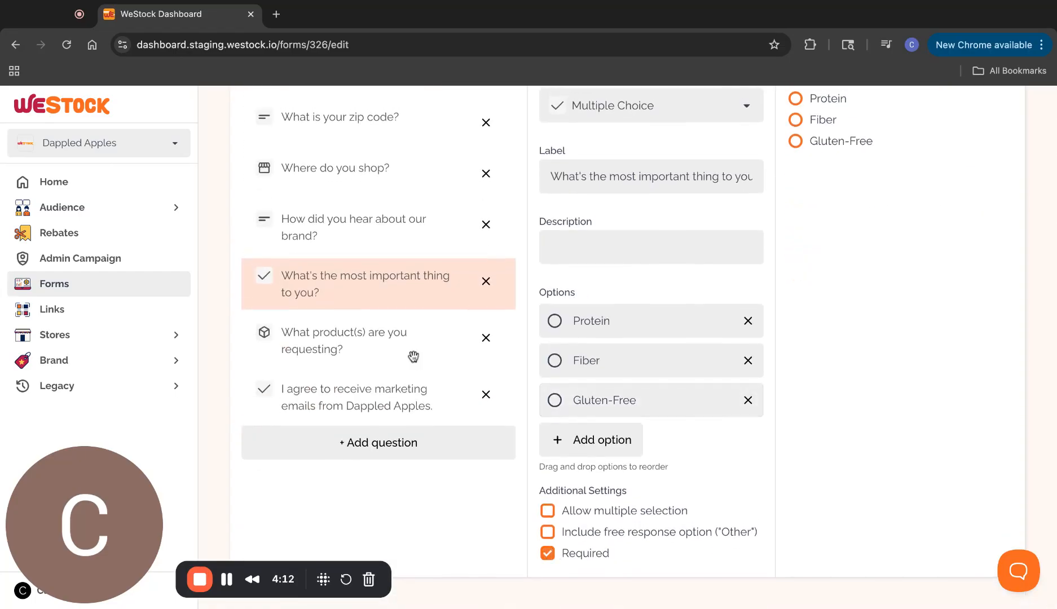
click(337, 229)
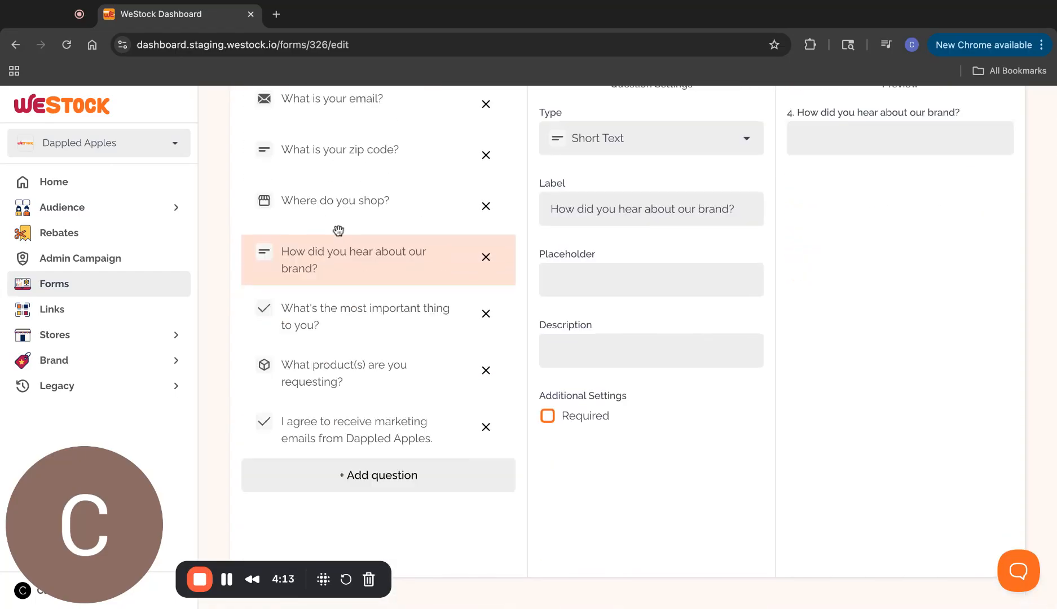
click(547, 415)
Save the form and open its live page with View in app
scroll(619, 496, up, 3)
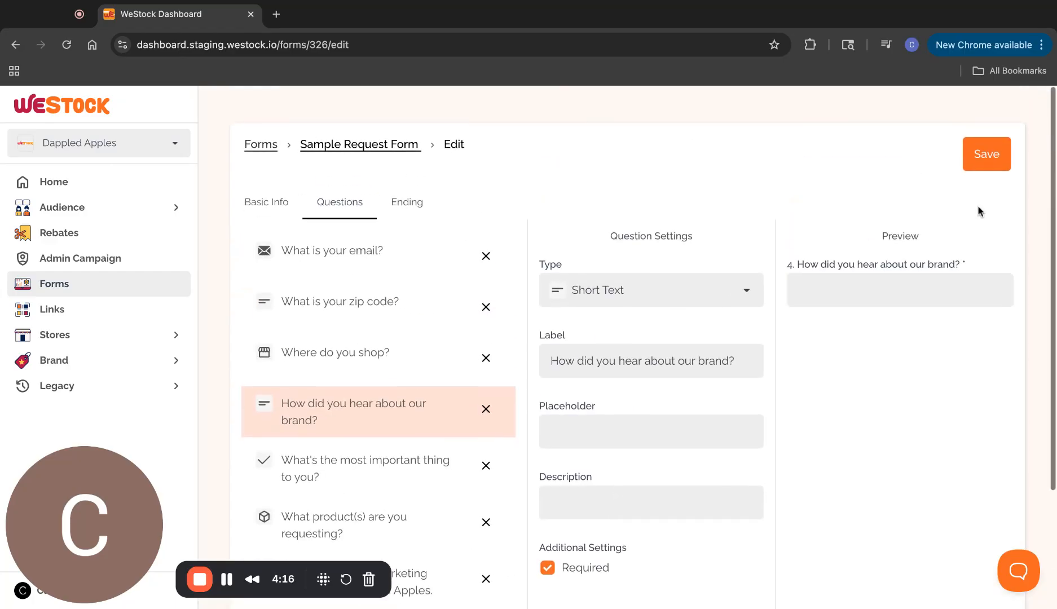
click(988, 161)
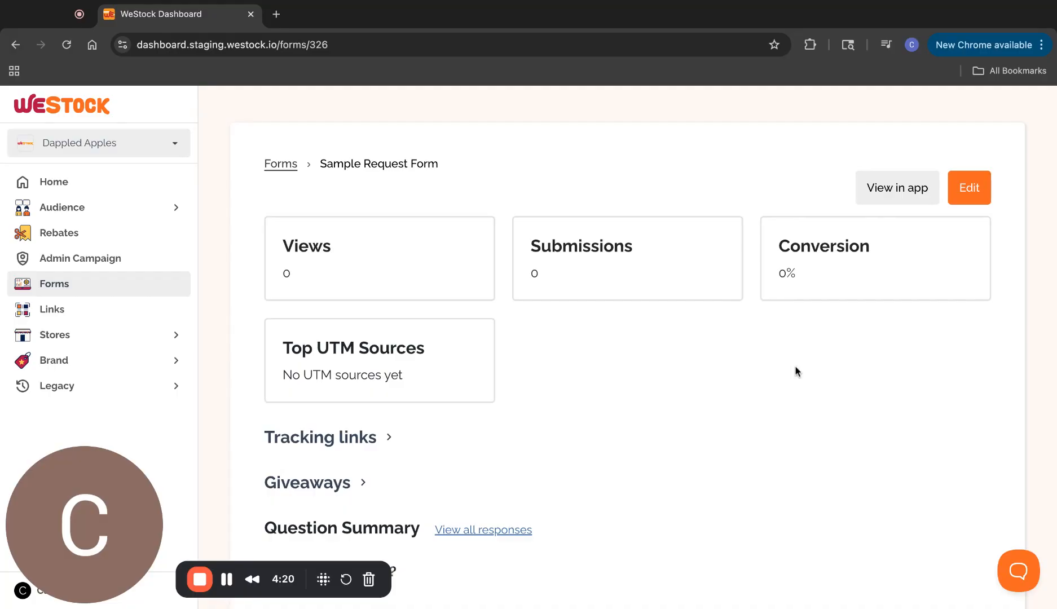
scroll(796, 370, down, 1)
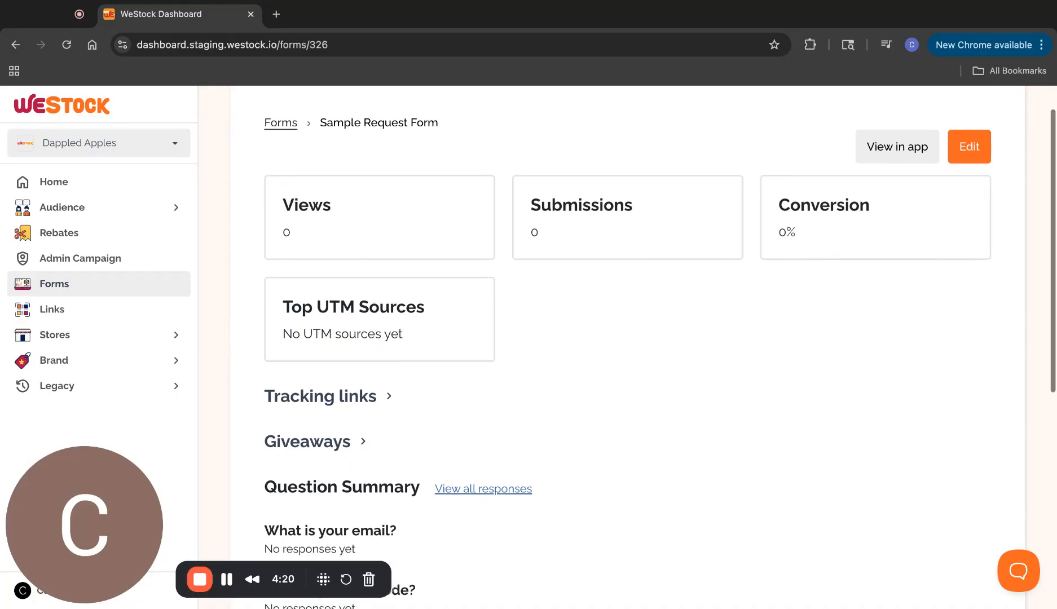
click(917, 157)
On the public form, enter the respondent's email and zip code 07648
click(917, 157)
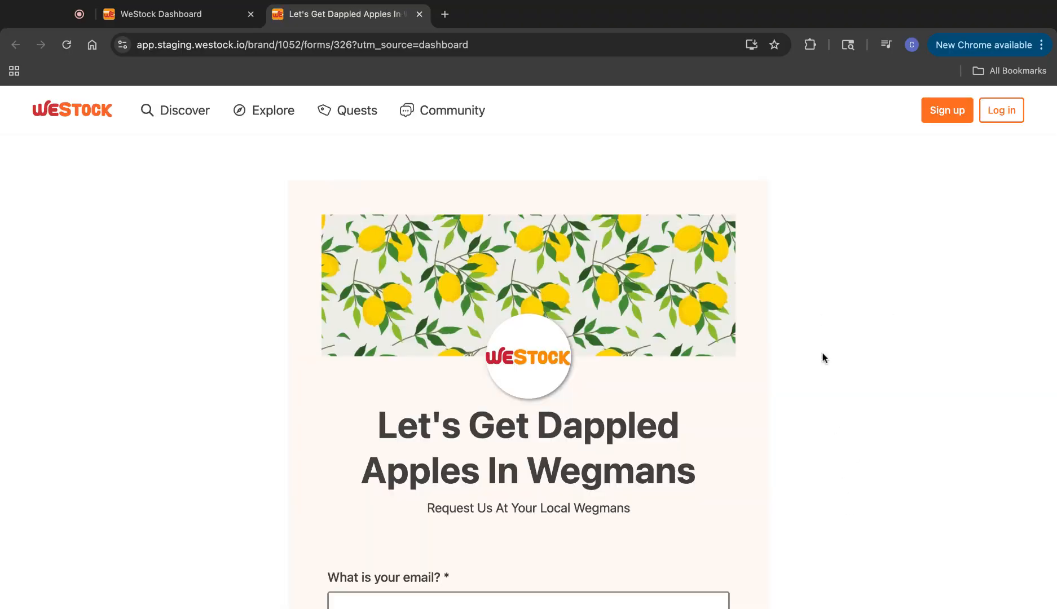
scroll(849, 417, down, 2)
scroll(850, 420, up, 1)
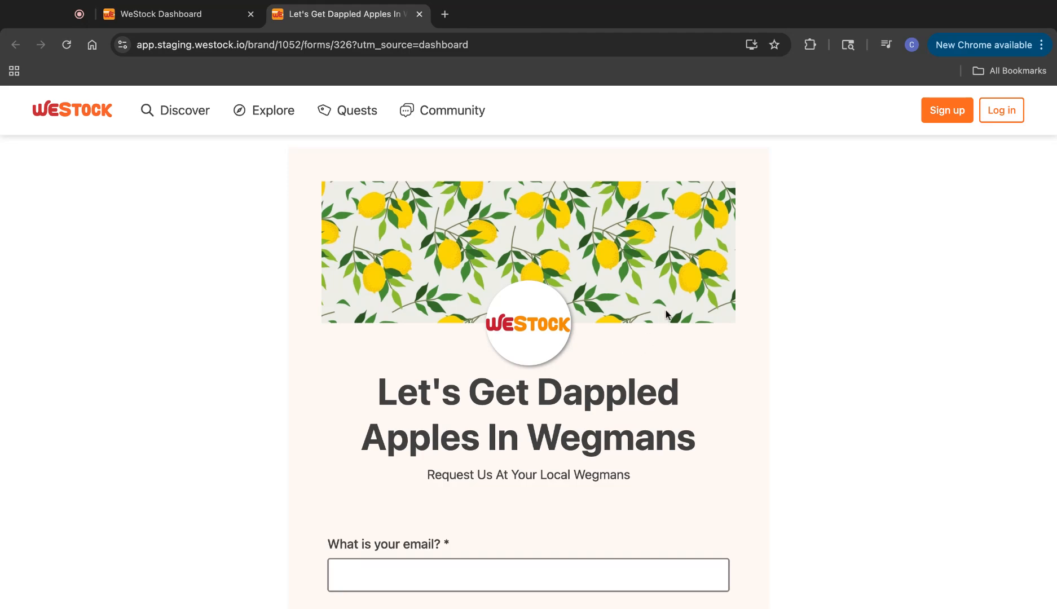
scroll(684, 387, down, 3)
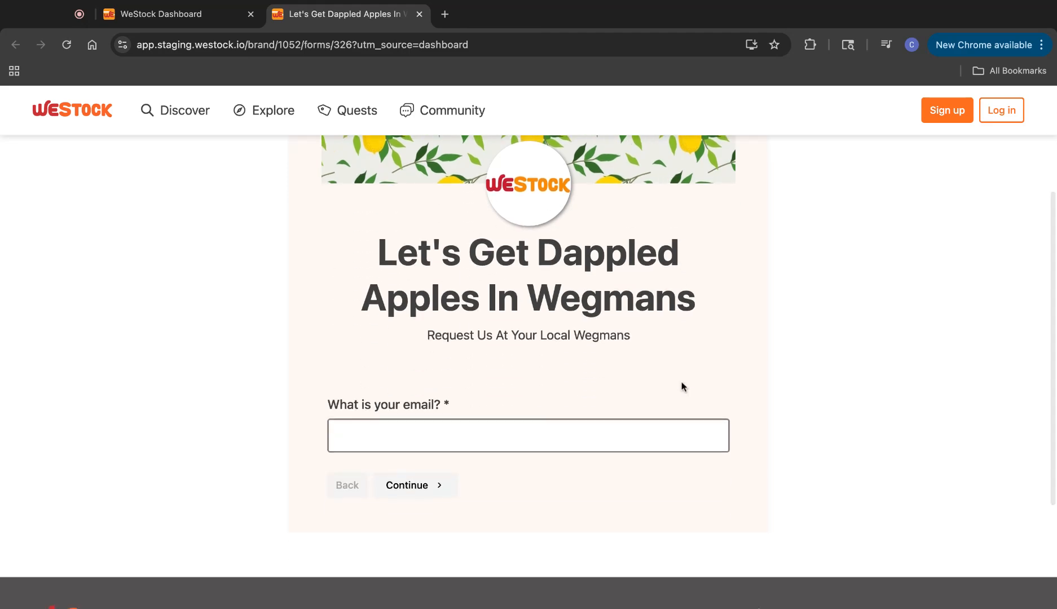
click(477, 435)
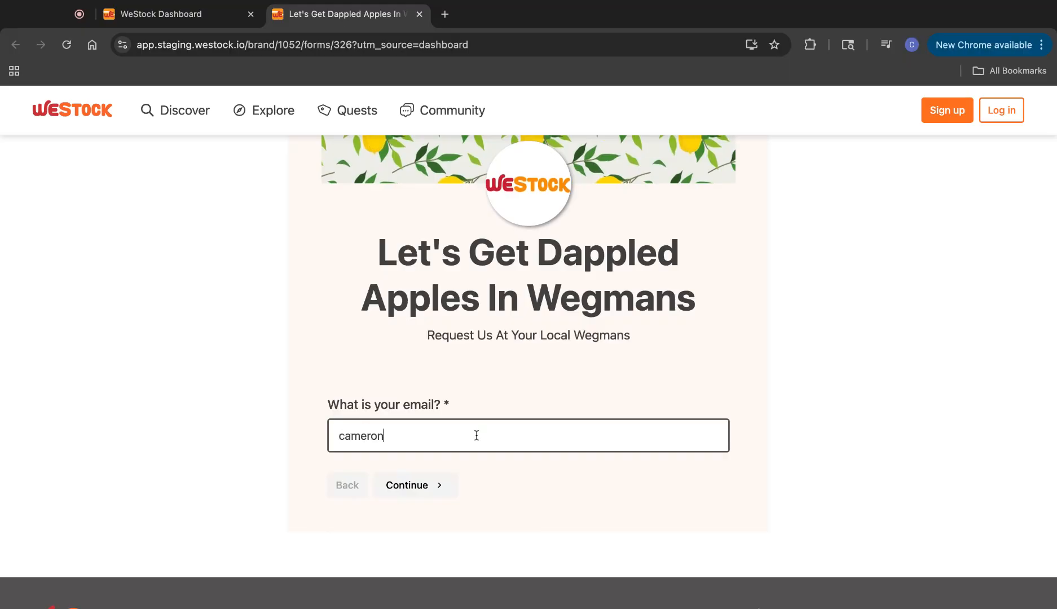
click(436, 487)
click(455, 444)
text(07648)
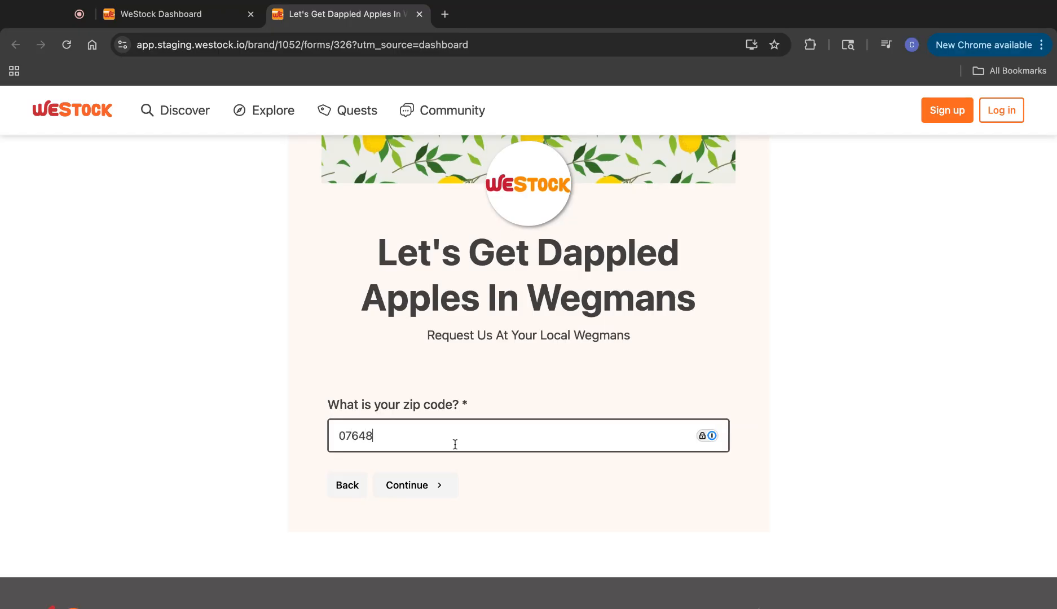
click(424, 485)
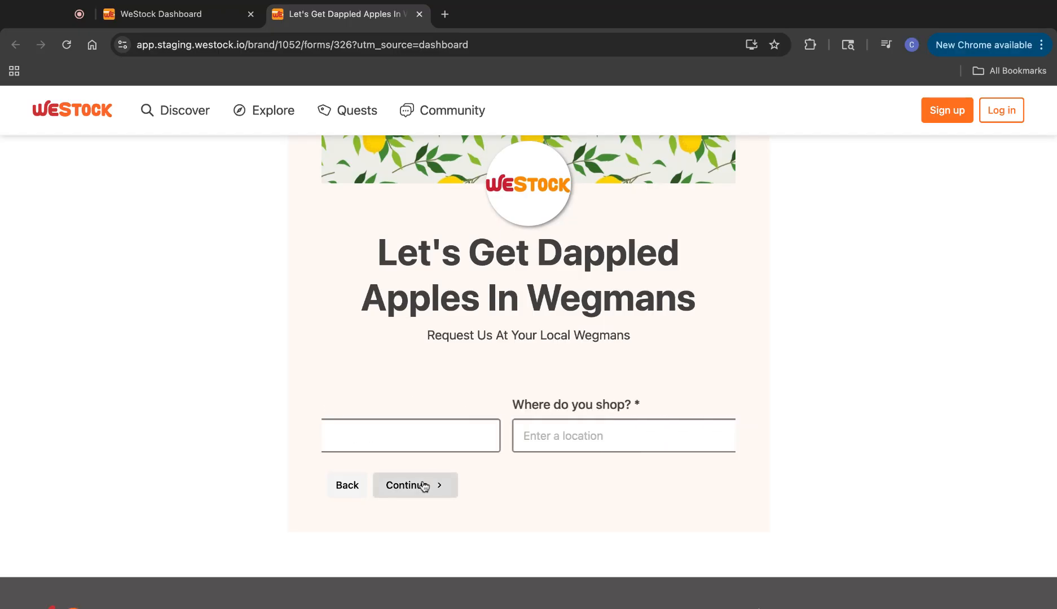
Choose the Montvale Wegmans store and answer 'Amazon' for how they heard of the brand
click(429, 443)
text(wegmans)
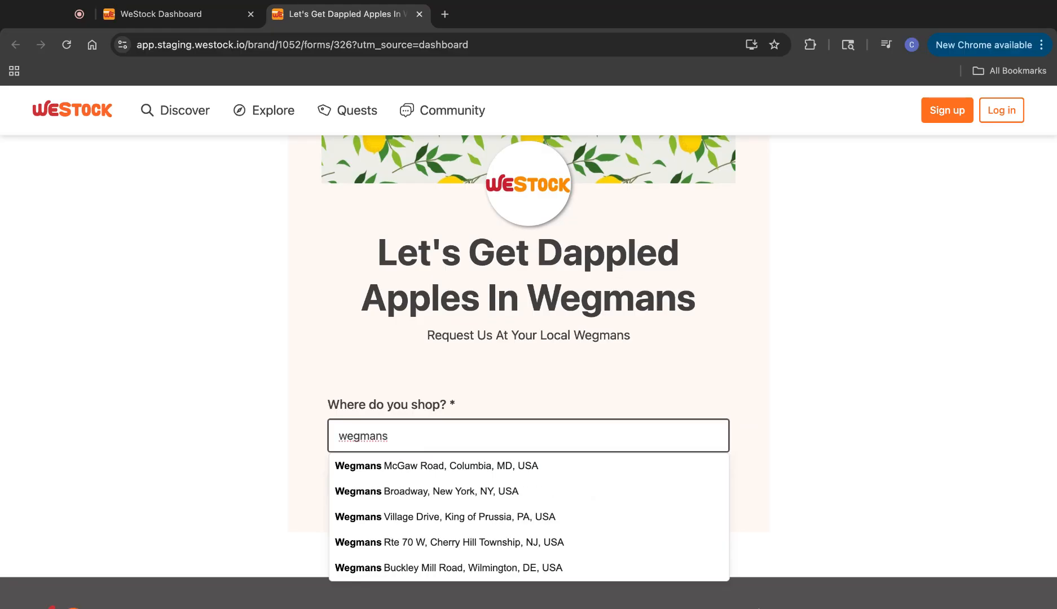
text( montv)
click(425, 465)
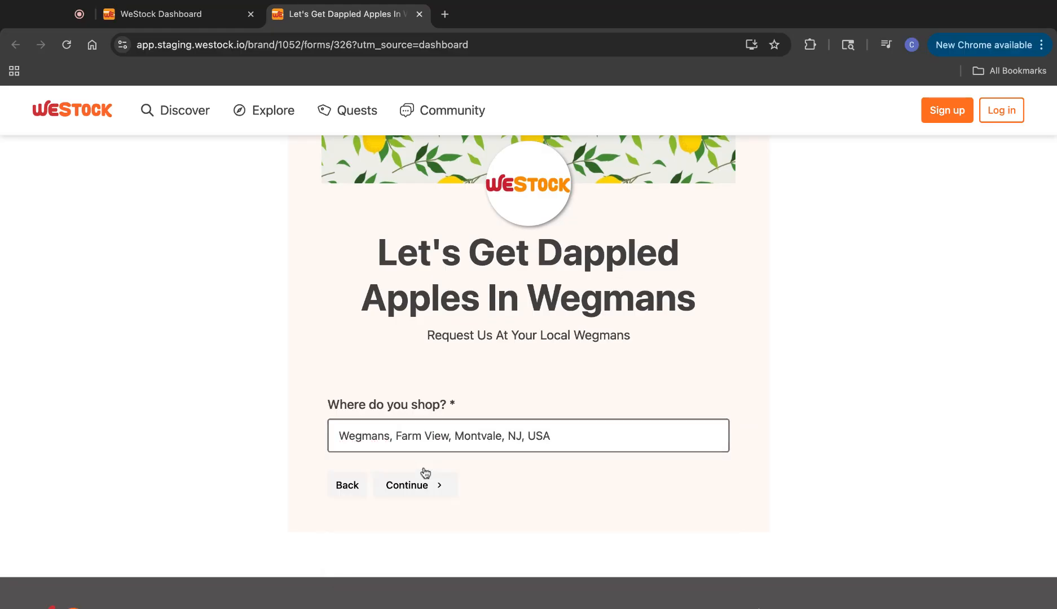
click(401, 495)
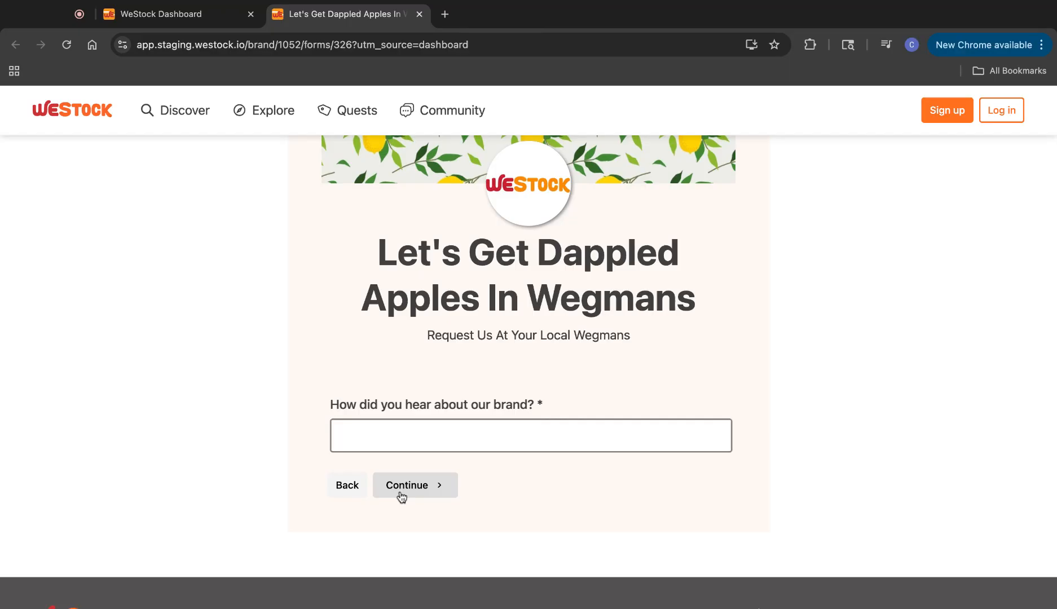
click(489, 433)
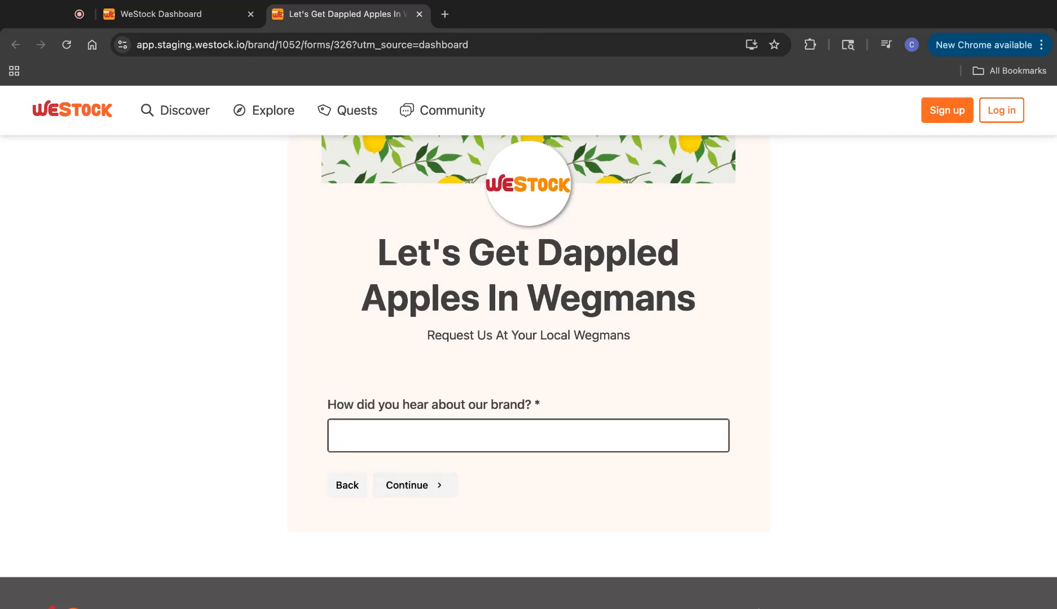
text(Amazon)
click(438, 489)
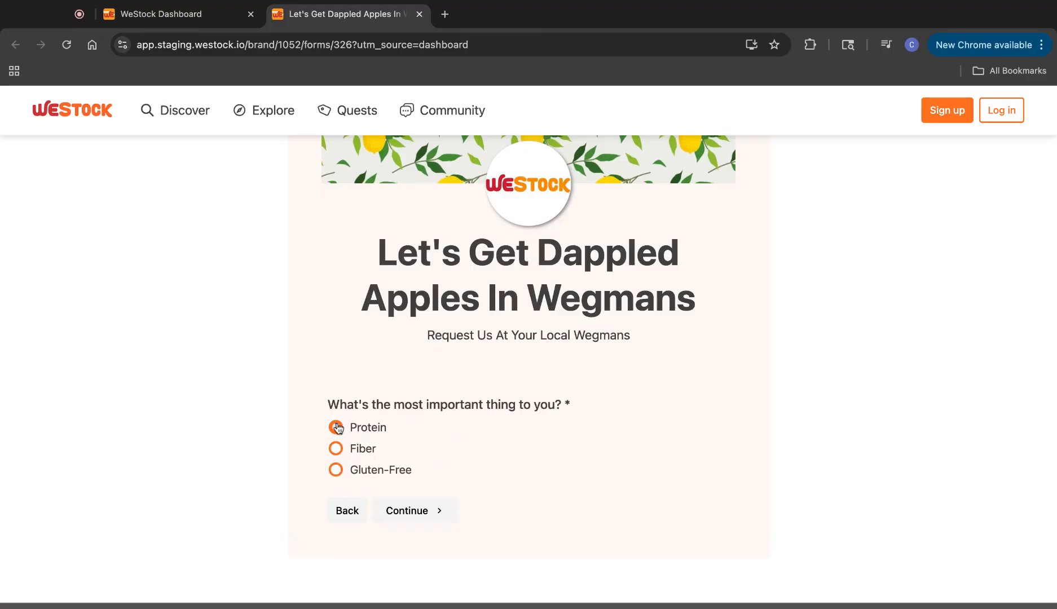
Pick Protein, request the Polka Dot product, and agree to marketing emails
click(415, 514)
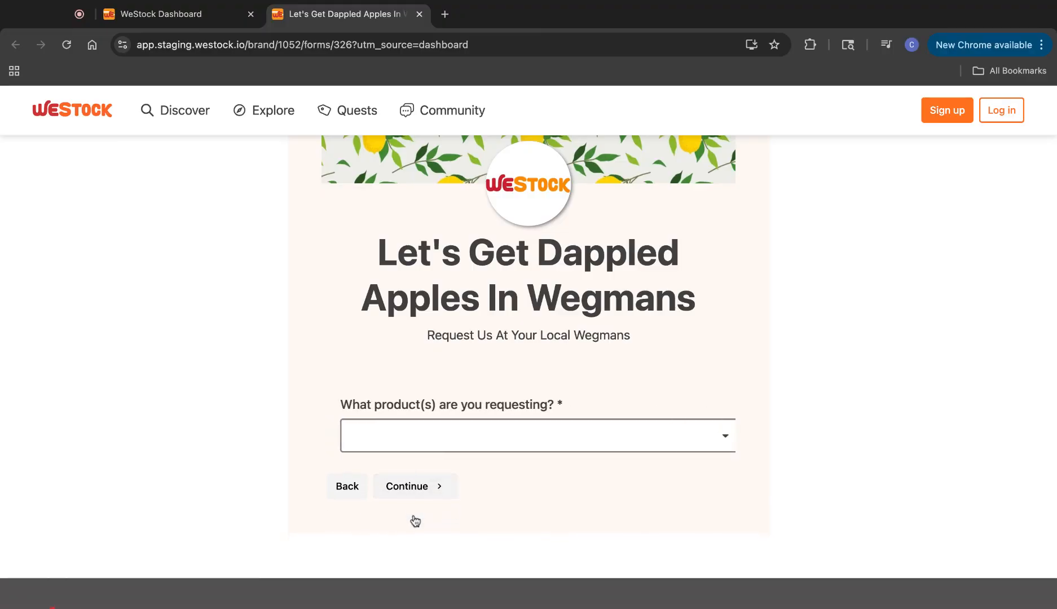
click(451, 444)
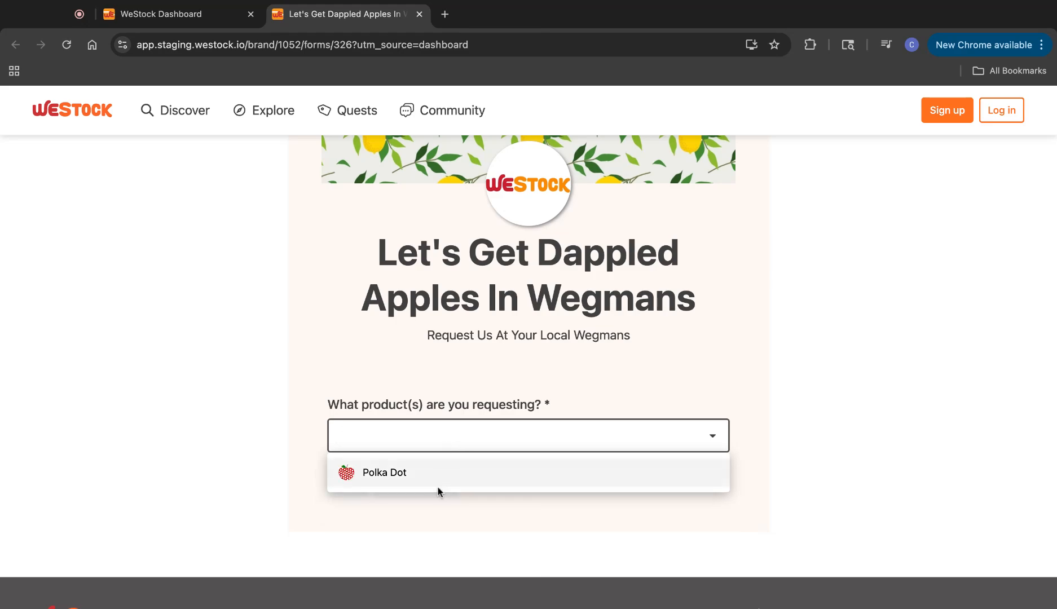
click(415, 480)
click(616, 390)
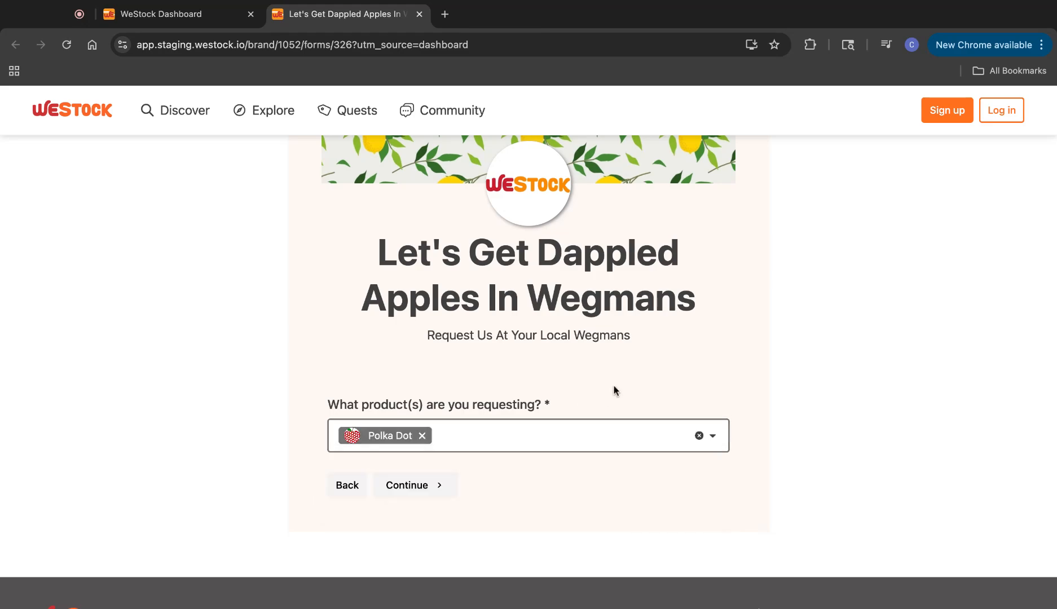
click(400, 492)
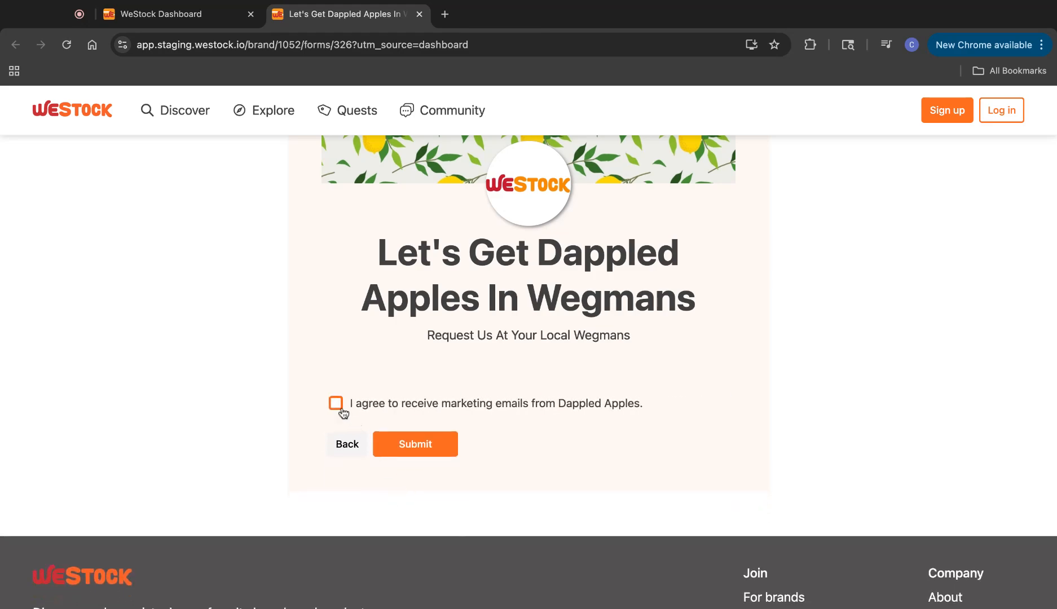
click(340, 407)
Submit the completed test response to reach the thank-you message
click(437, 447)
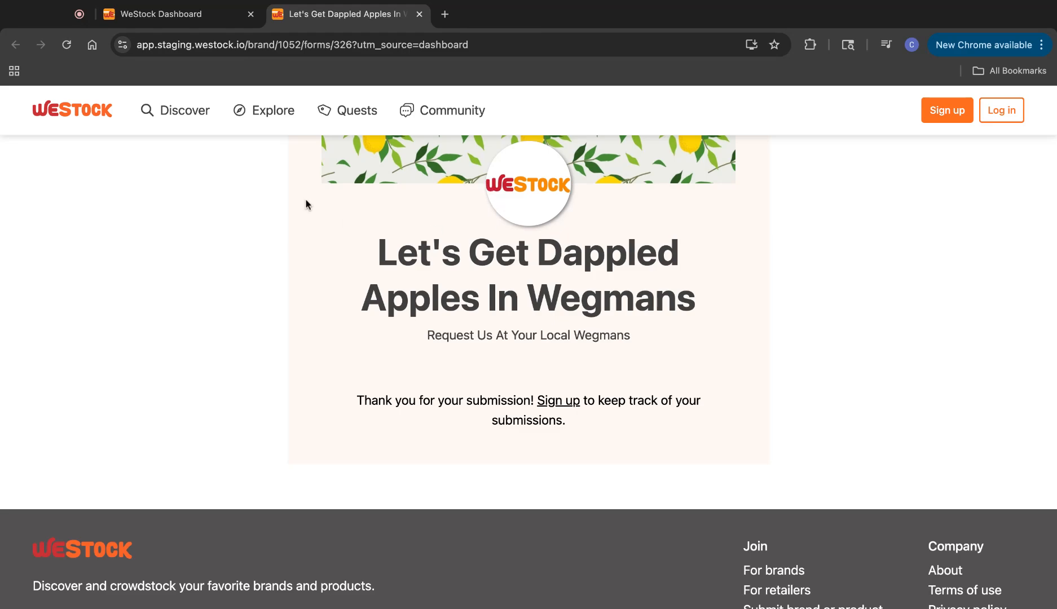
Reload the form's dashboard stats to show 1 submission, review its answers, and expand Giveaways
click(184, 16)
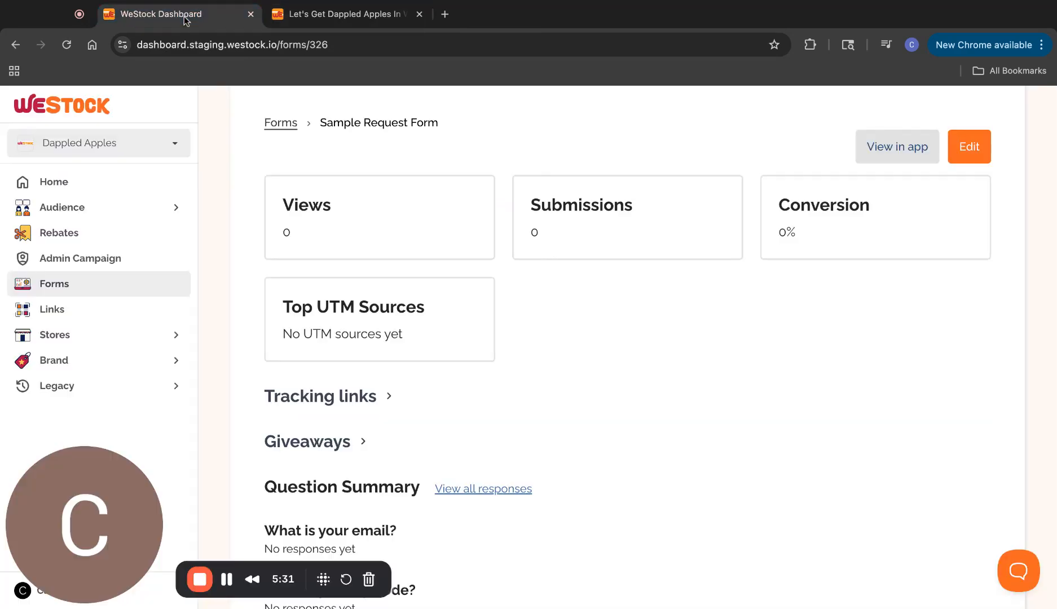
click(67, 48)
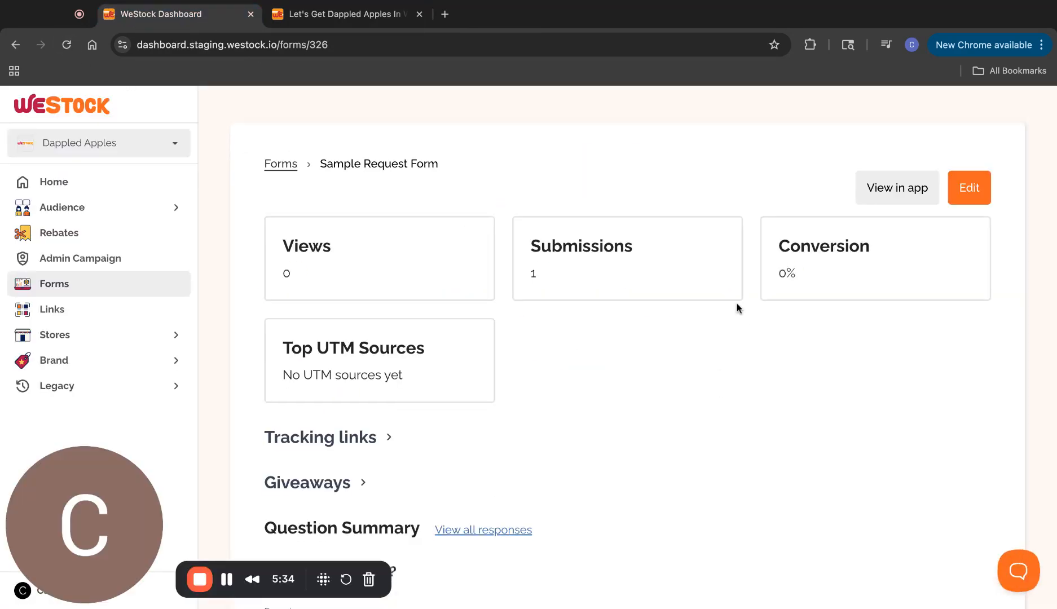
scroll(575, 389, down, 1)
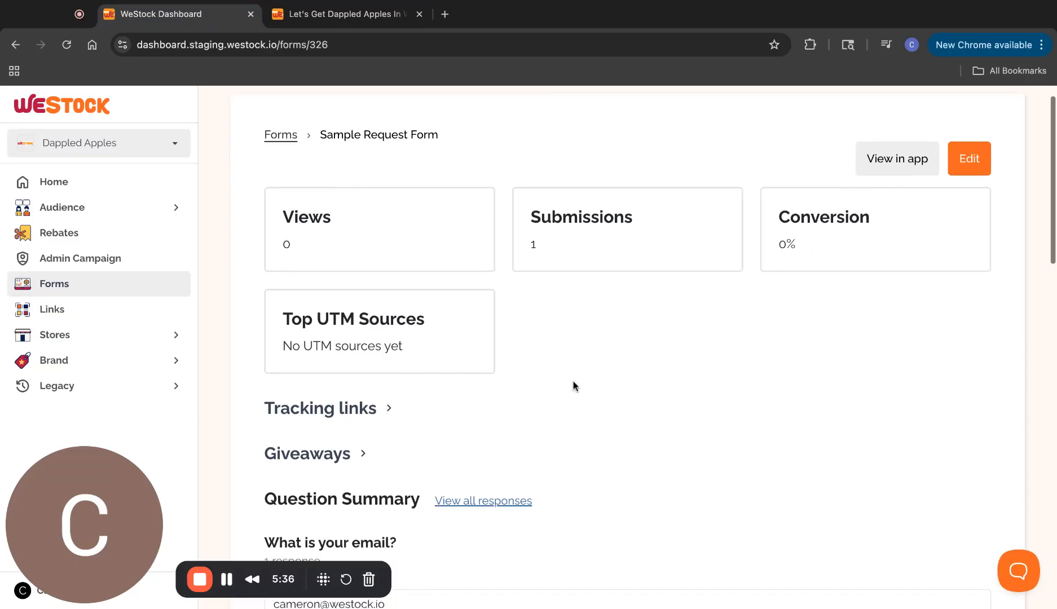
scroll(544, 366, down, 10)
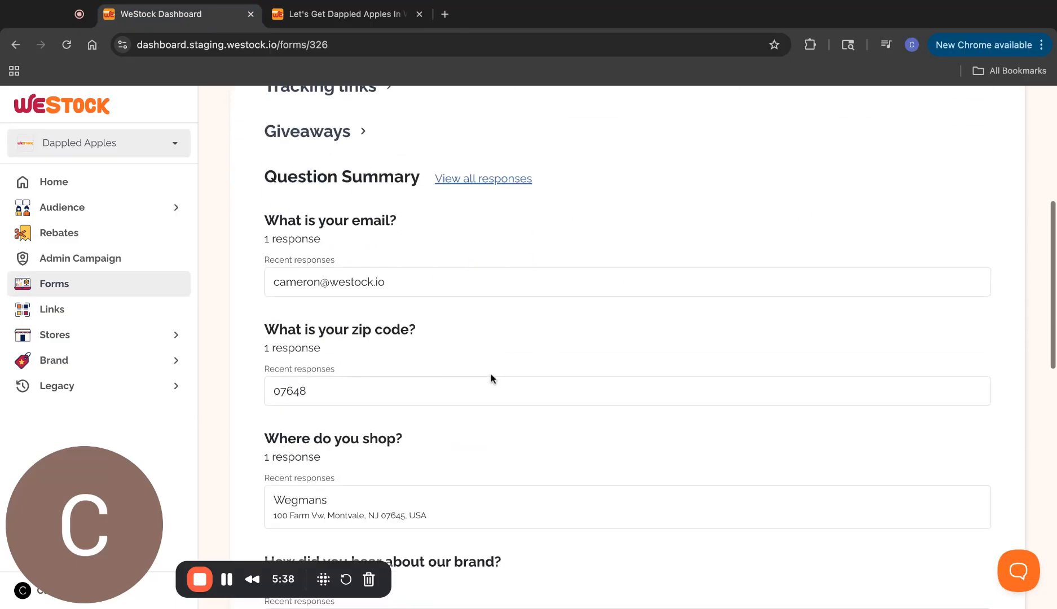
scroll(491, 379, down, 10)
scroll(491, 377, up, 15)
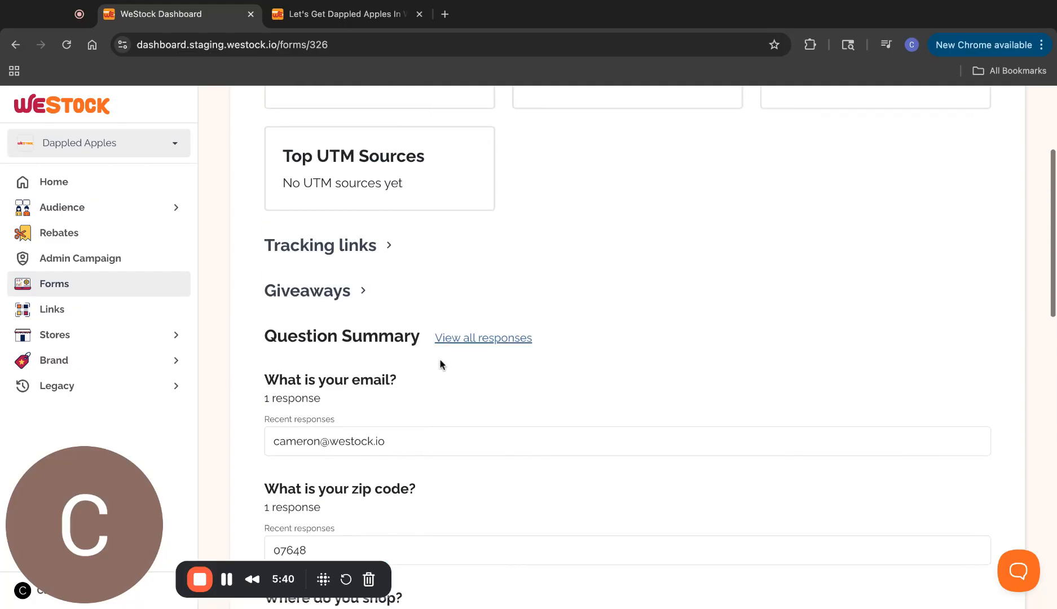
click(337, 291)
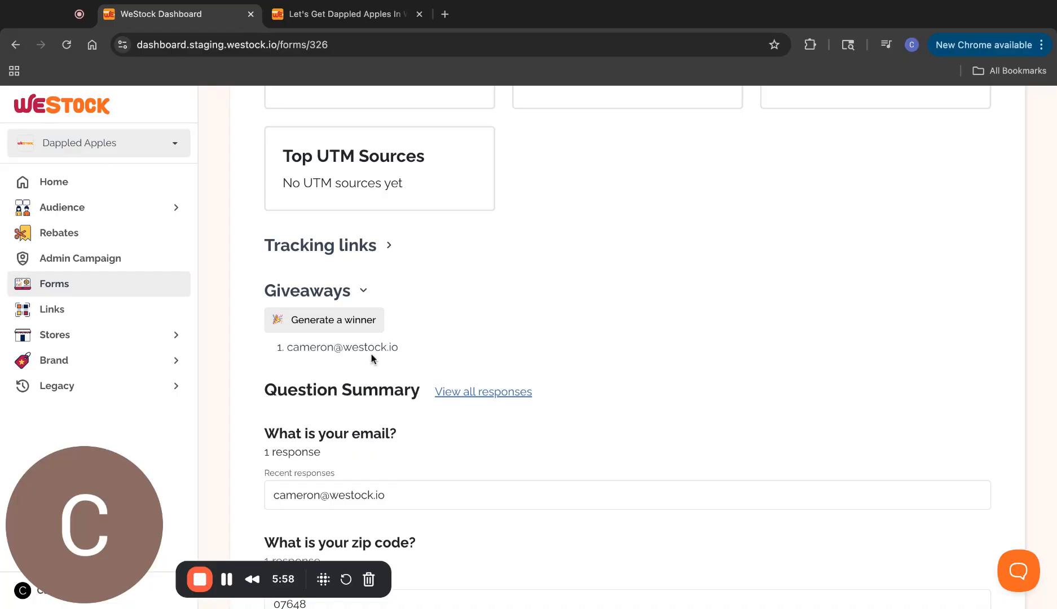
scroll(694, 301, up, 4)
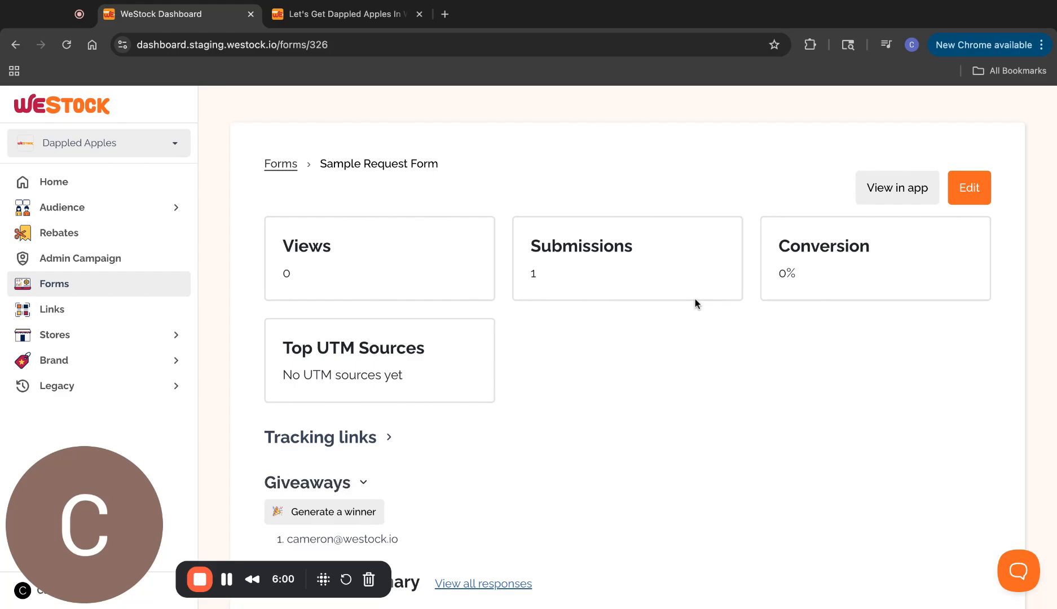